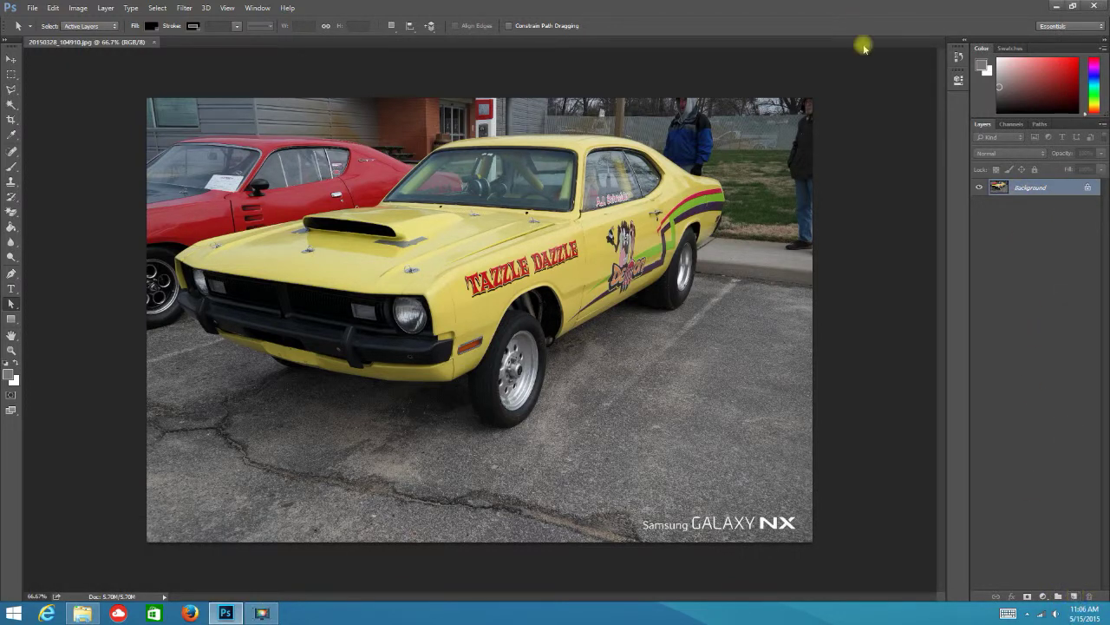
Step: Create a Background copy layer and magnify the car's front corner to 200%
drag(1036, 187, 1091, 596)
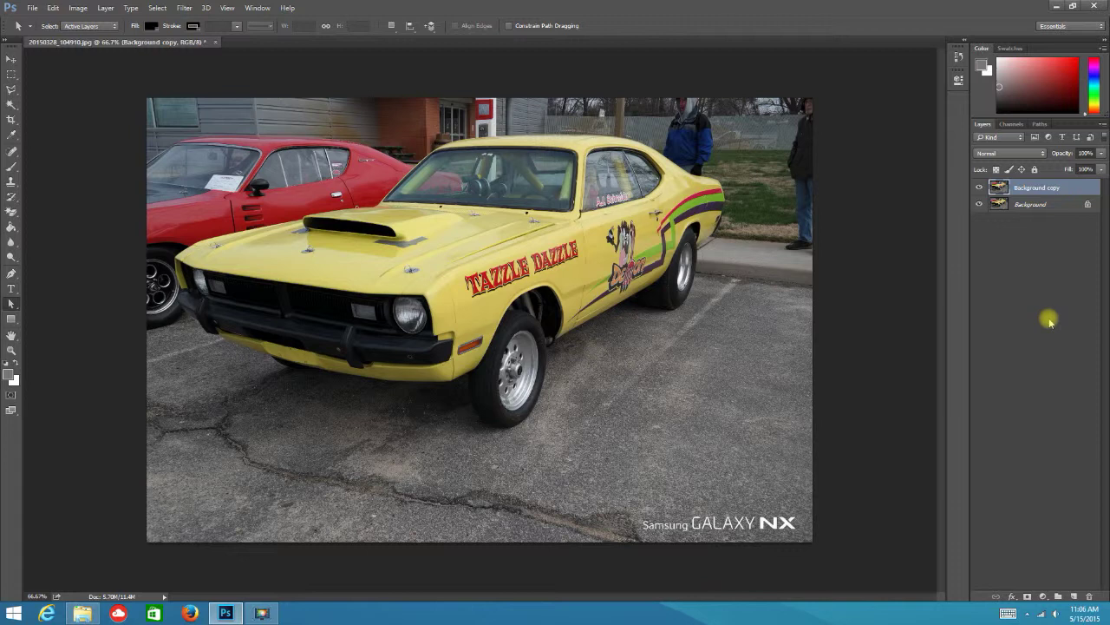
click(12, 349)
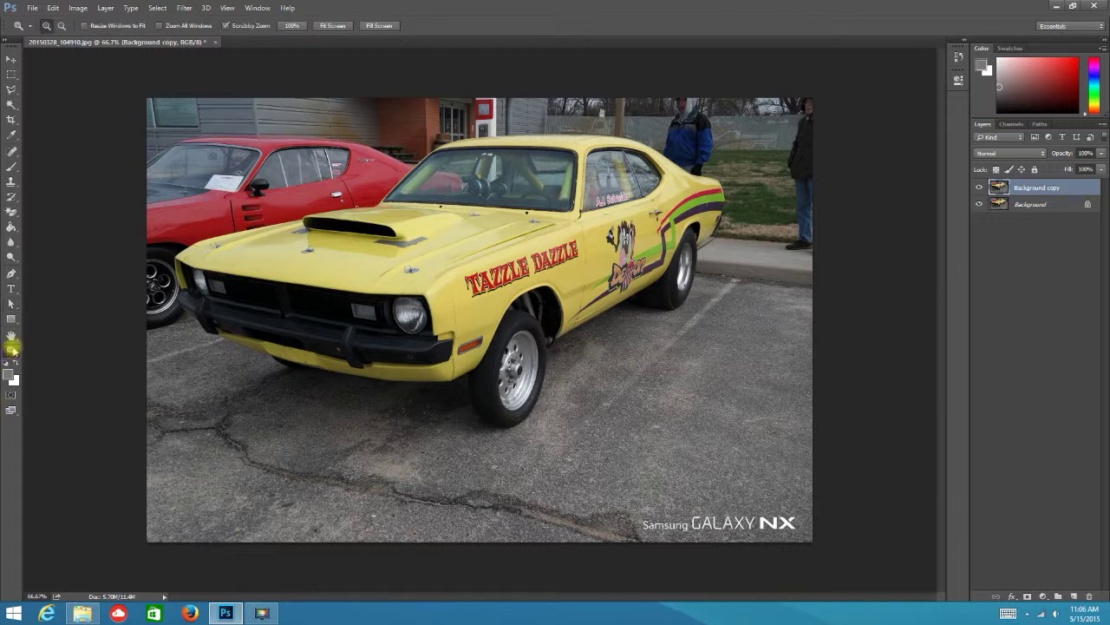
drag(199, 326, 201, 327)
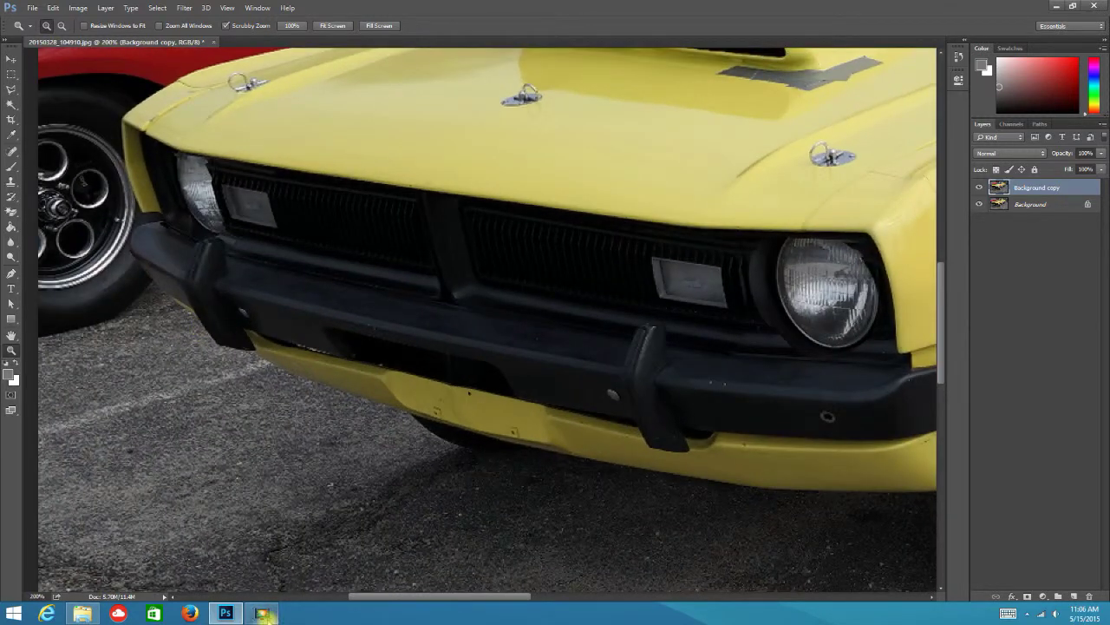
Step: Zoom in to 400% on the bumper corner and pan toward the left wheel
click(261, 613)
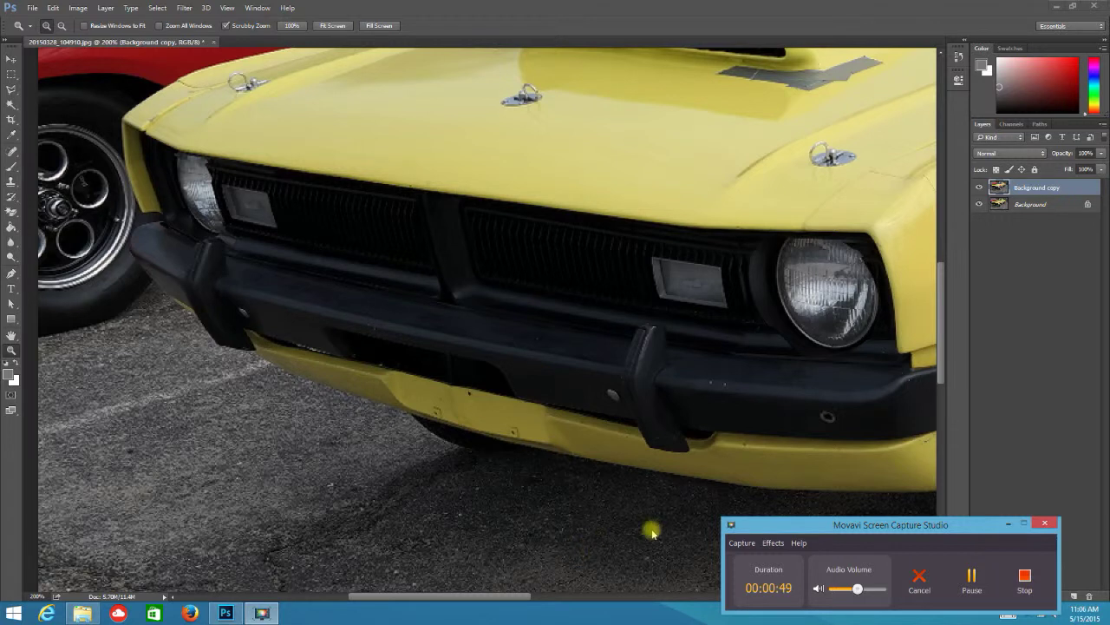
click(778, 544)
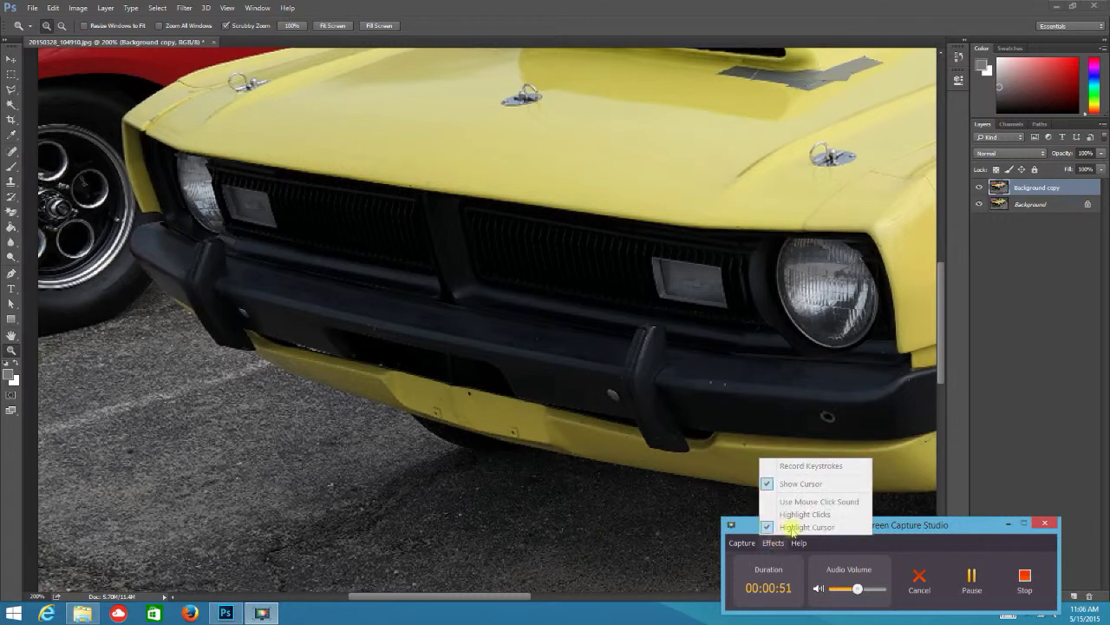
click(1006, 524)
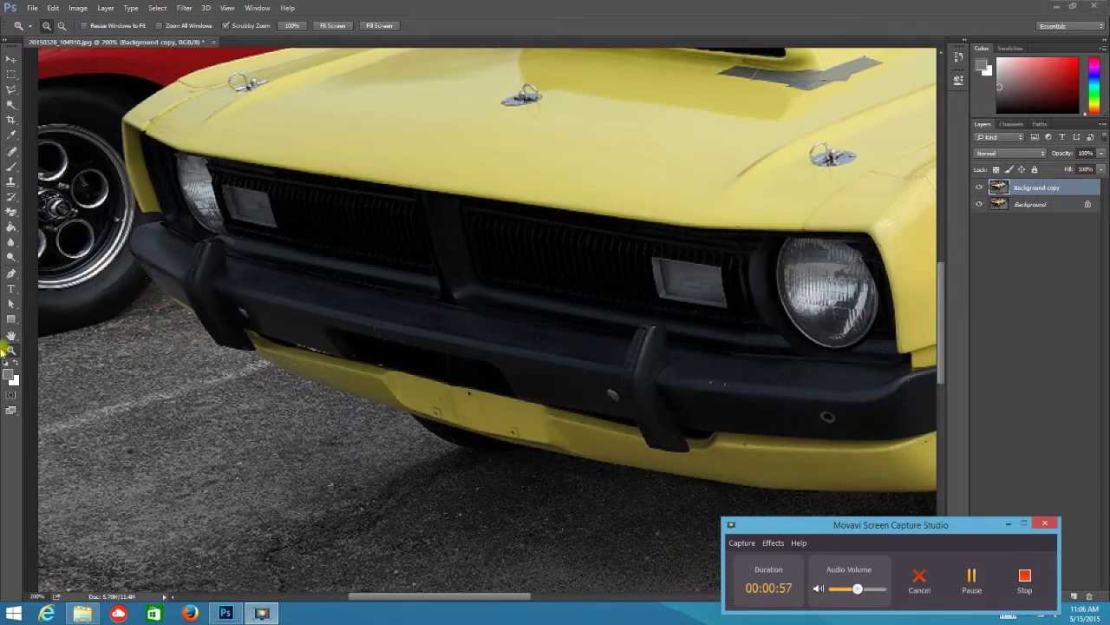
click(10, 347)
click(155, 272)
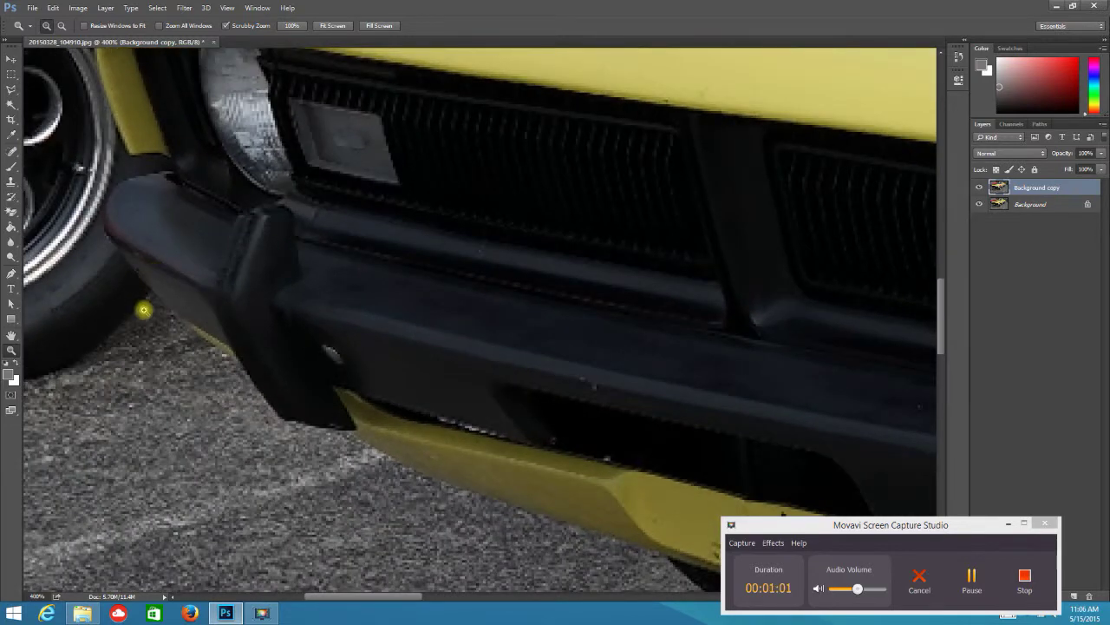
drag(153, 372, 379, 451)
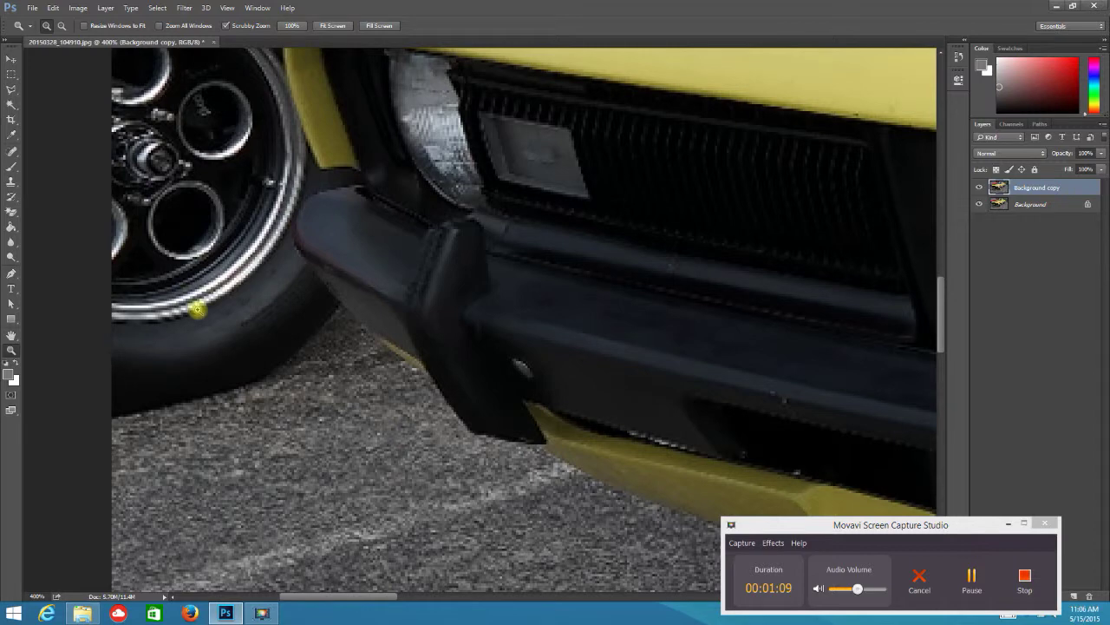
Step: Zoom out to 300% via View > Zoom Out, frame the bumper corner and wheel, and select the Pen tool
click(227, 8)
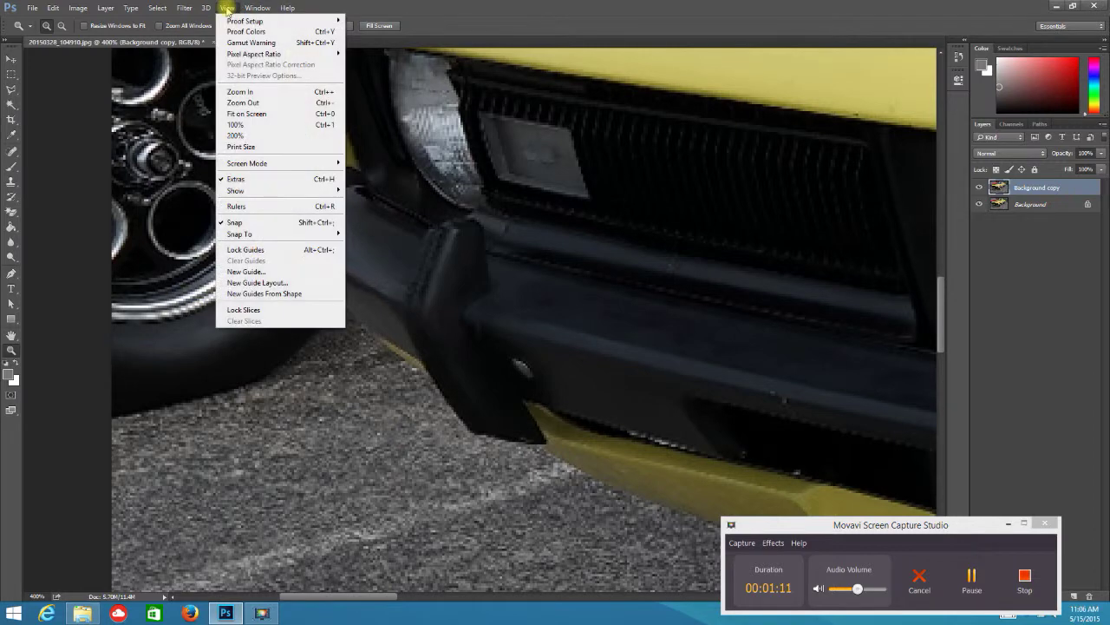
click(249, 103)
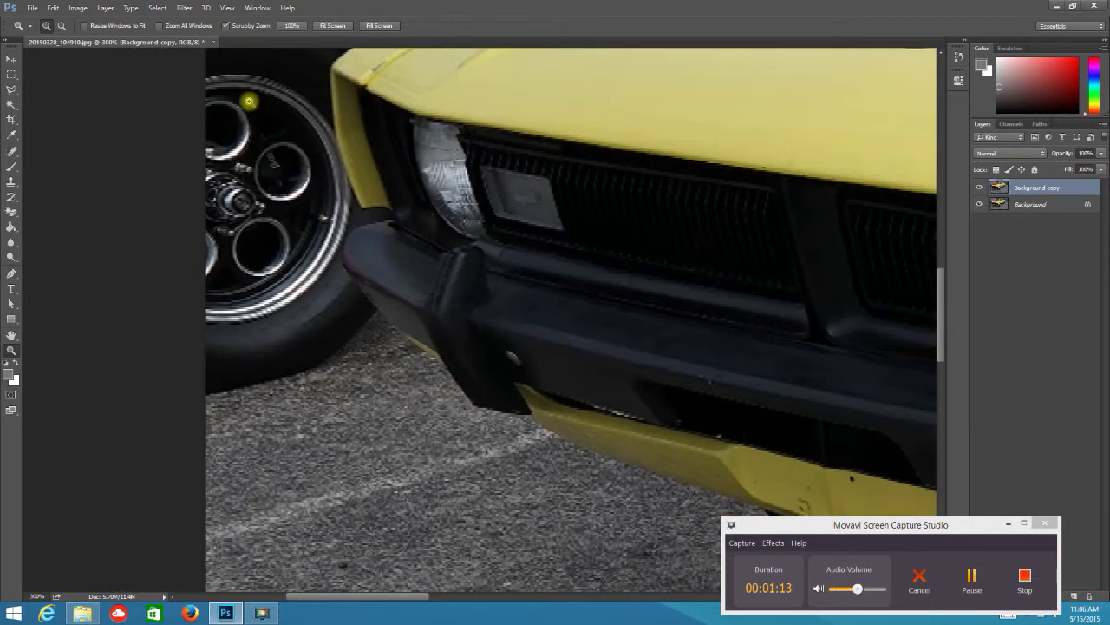
click(227, 8)
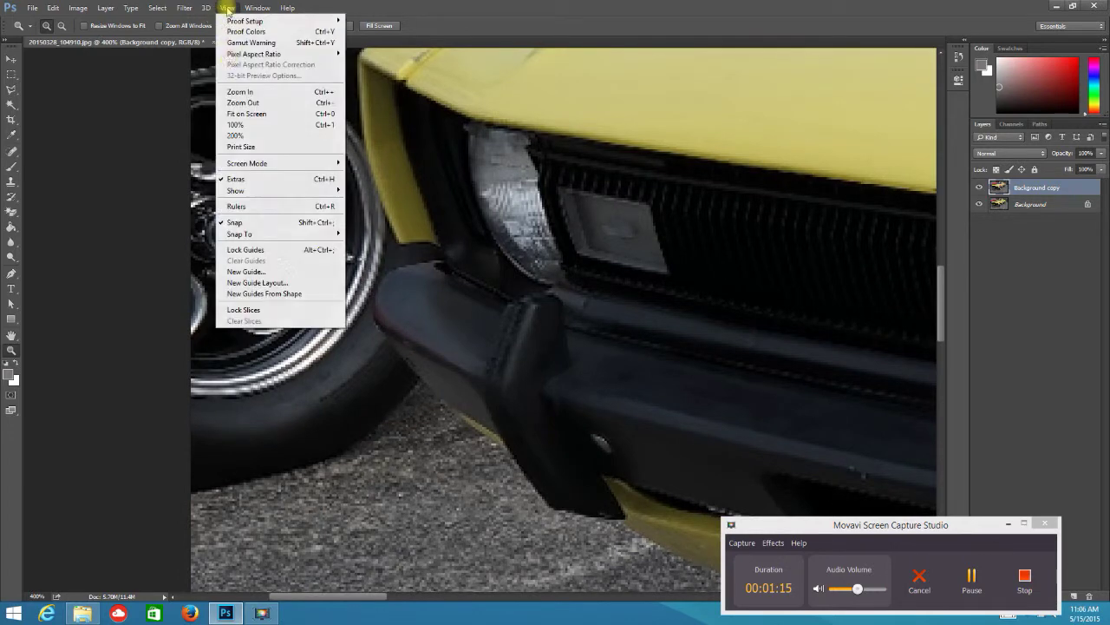
click(253, 101)
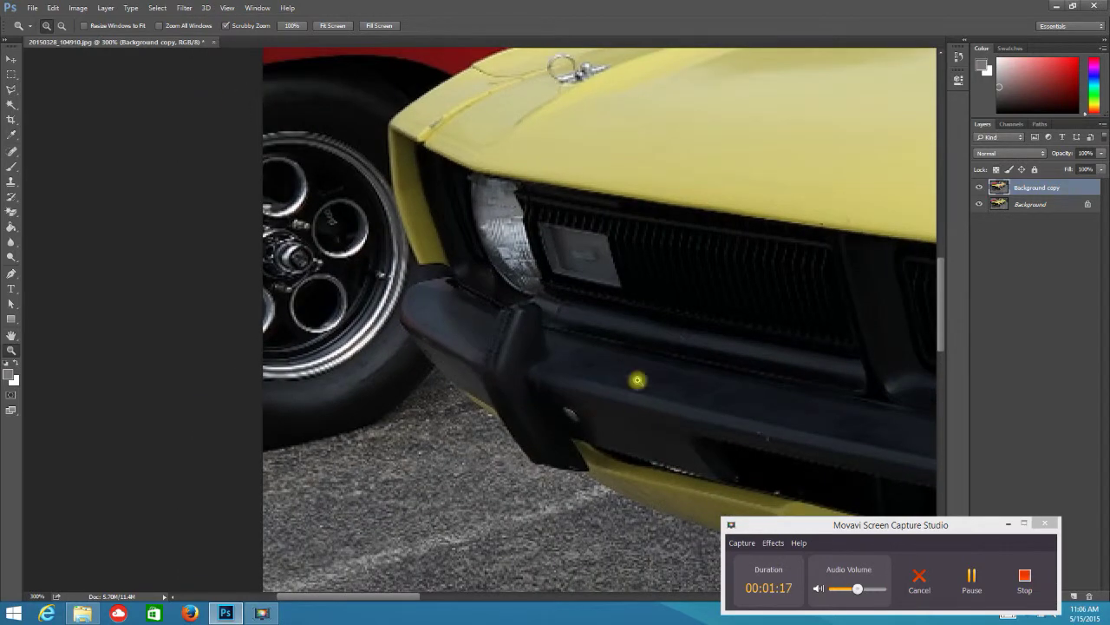
drag(679, 290, 446, 245)
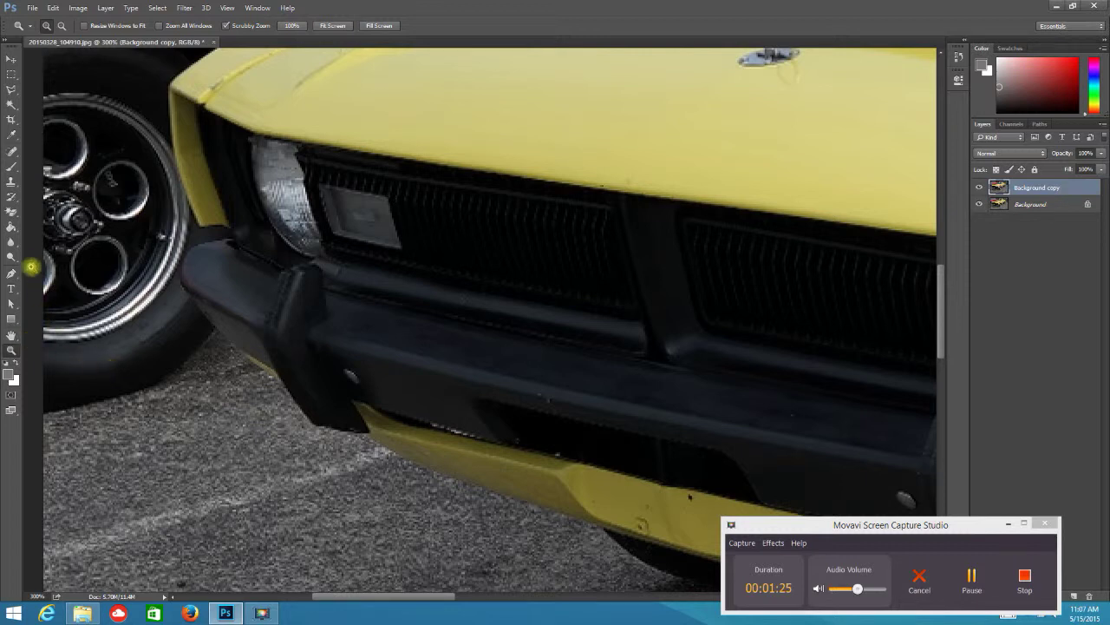
click(11, 275)
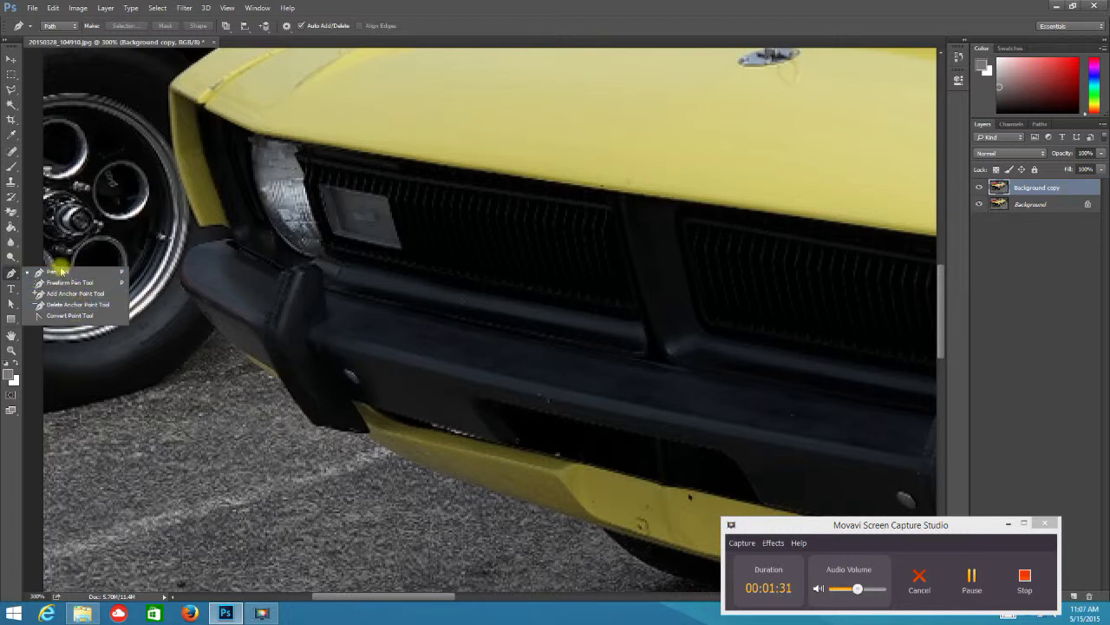
Step: Choose the Pen Tool and place curved anchors along the bumper's lower corner
click(62, 272)
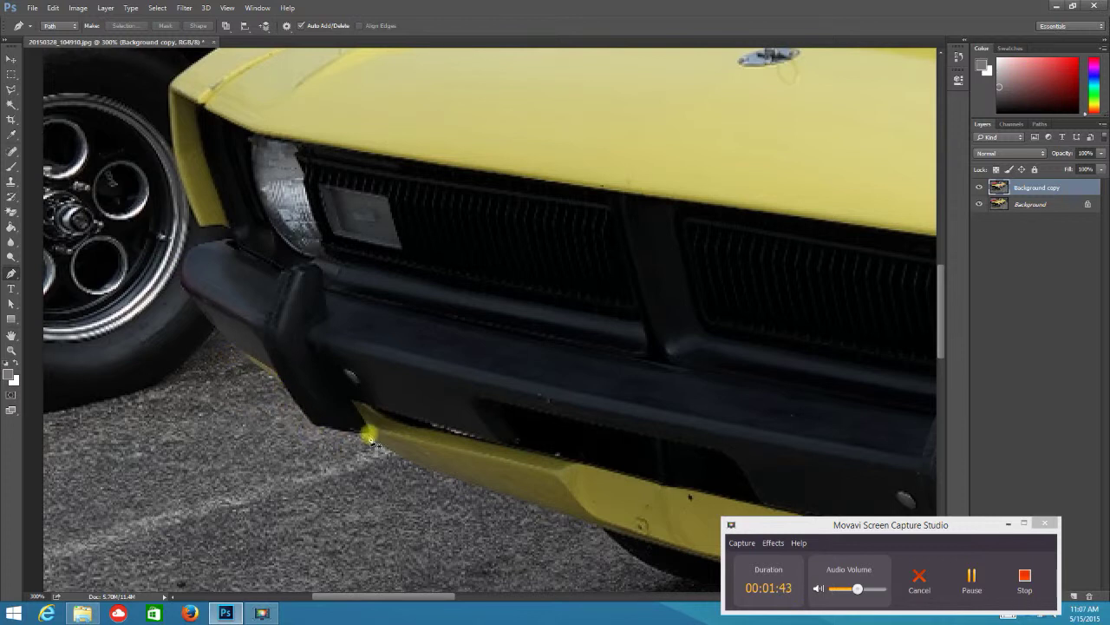
click(369, 437)
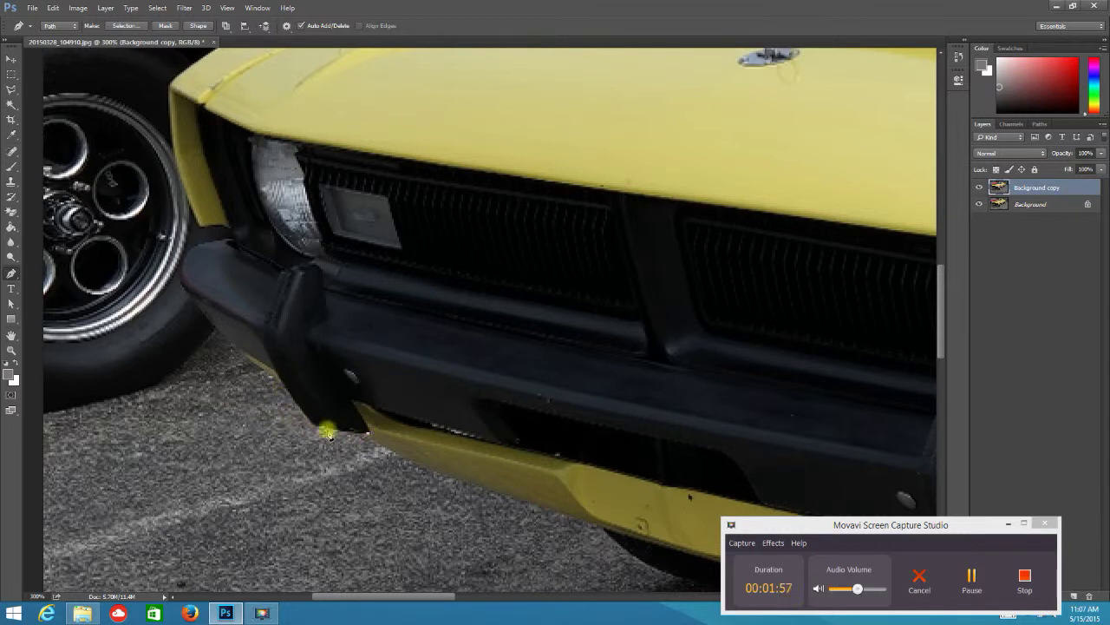
click(283, 387)
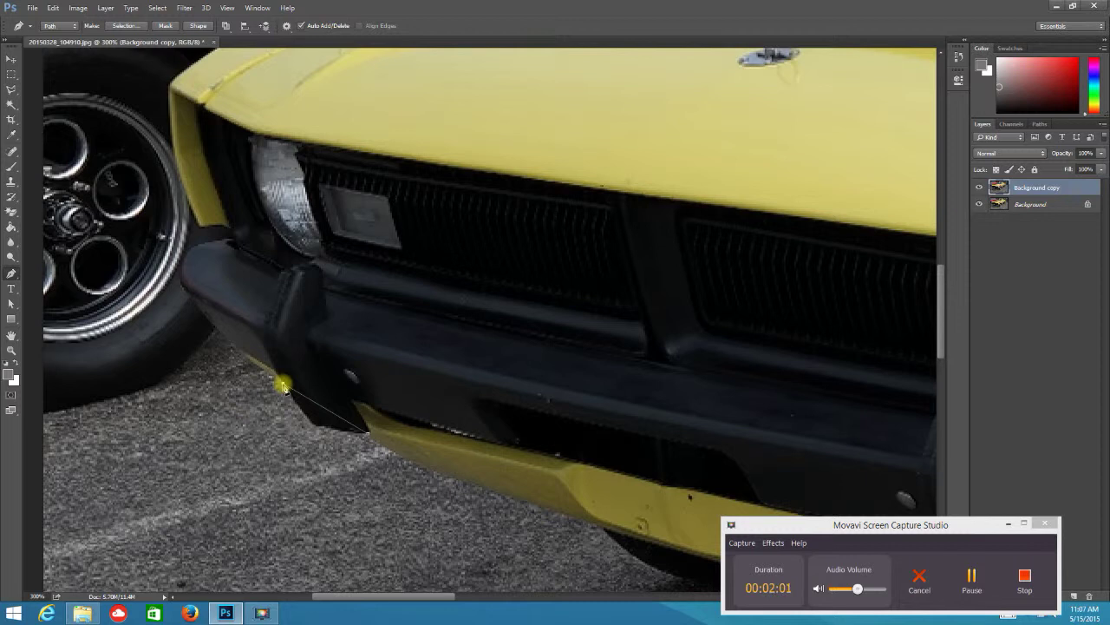
drag(283, 387, 247, 317)
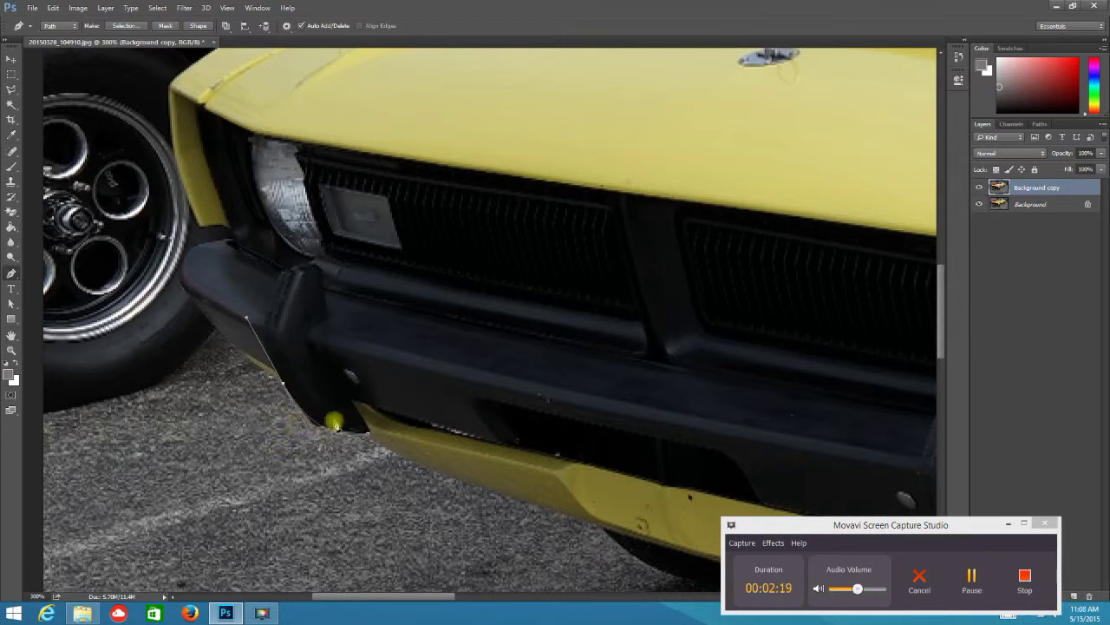
Step: Undo an accidental path close and add more anchors along the bumper's lower edge
click(368, 432)
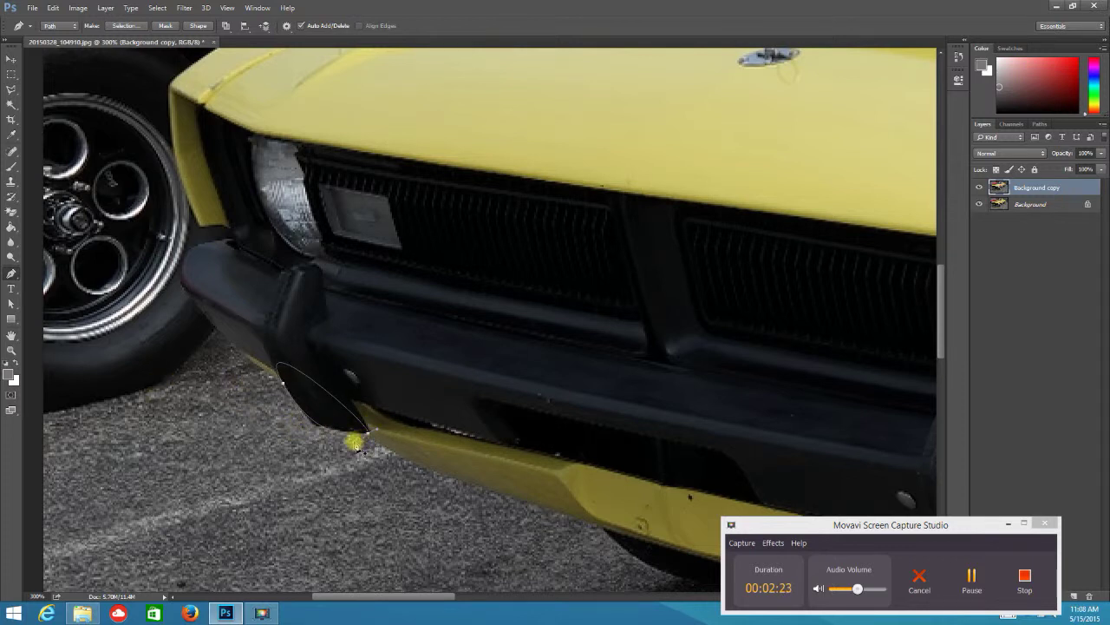
key(ctrl+z)
key(ctrl+z)
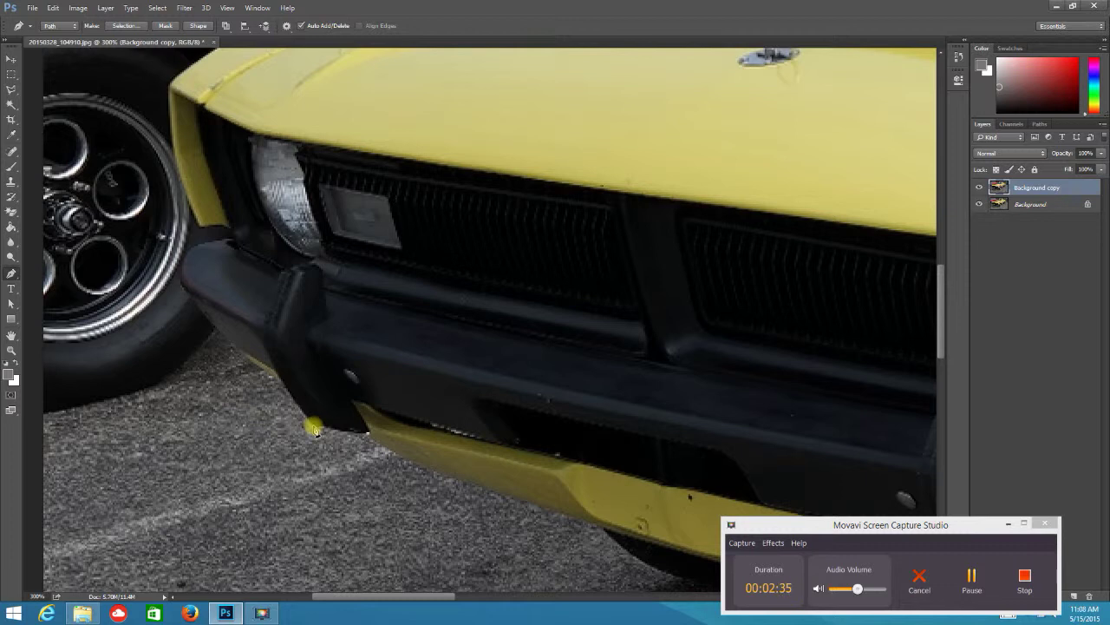
click(315, 429)
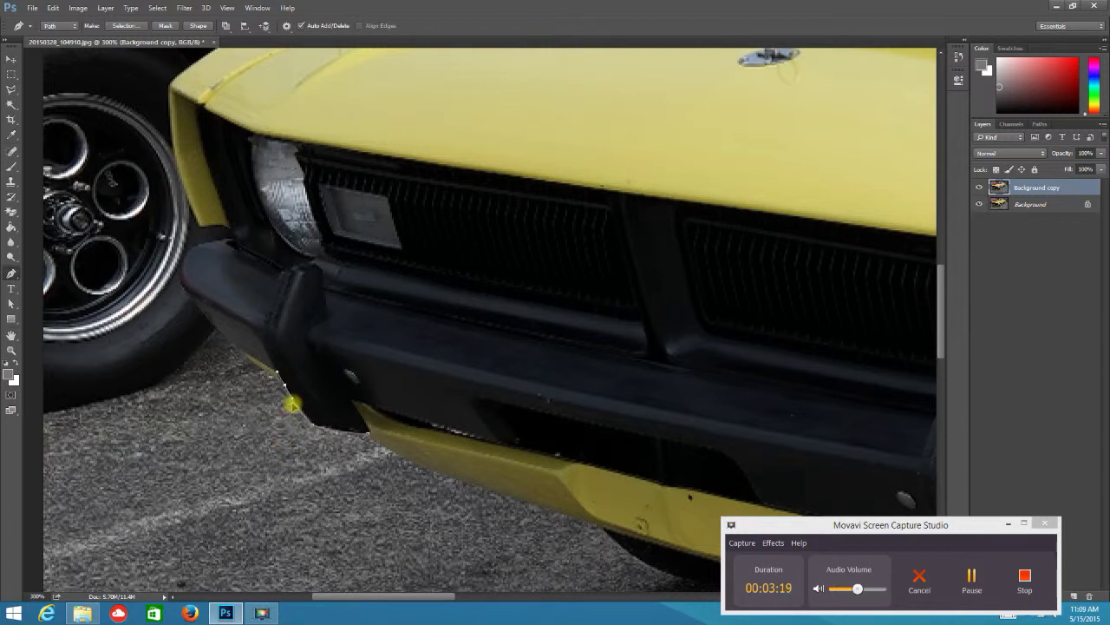
click(292, 403)
click(317, 428)
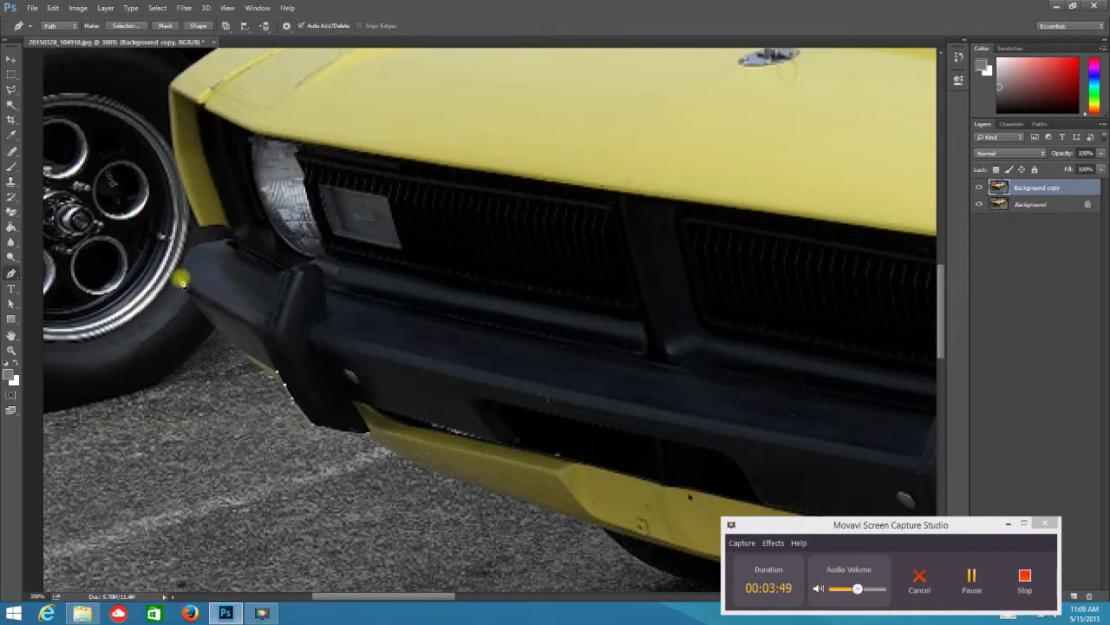
Step: Extend the path with curved anchors around the bumper's rounded corner to the fender joint
drag(179, 277, 162, 228)
click(232, 242)
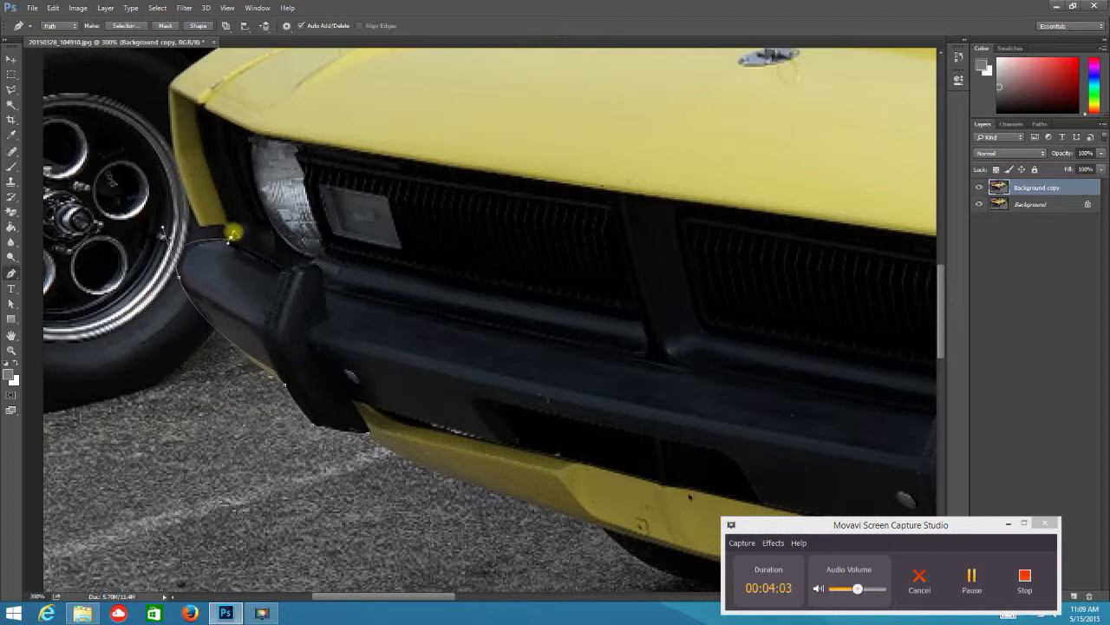
drag(227, 225, 235, 230)
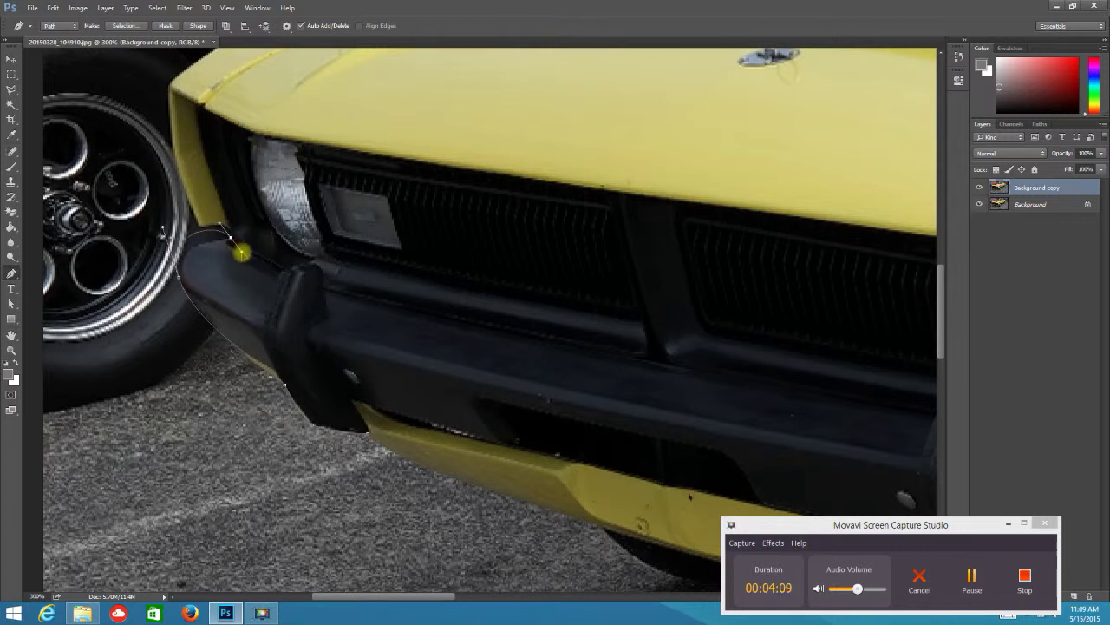
drag(235, 249, 240, 247)
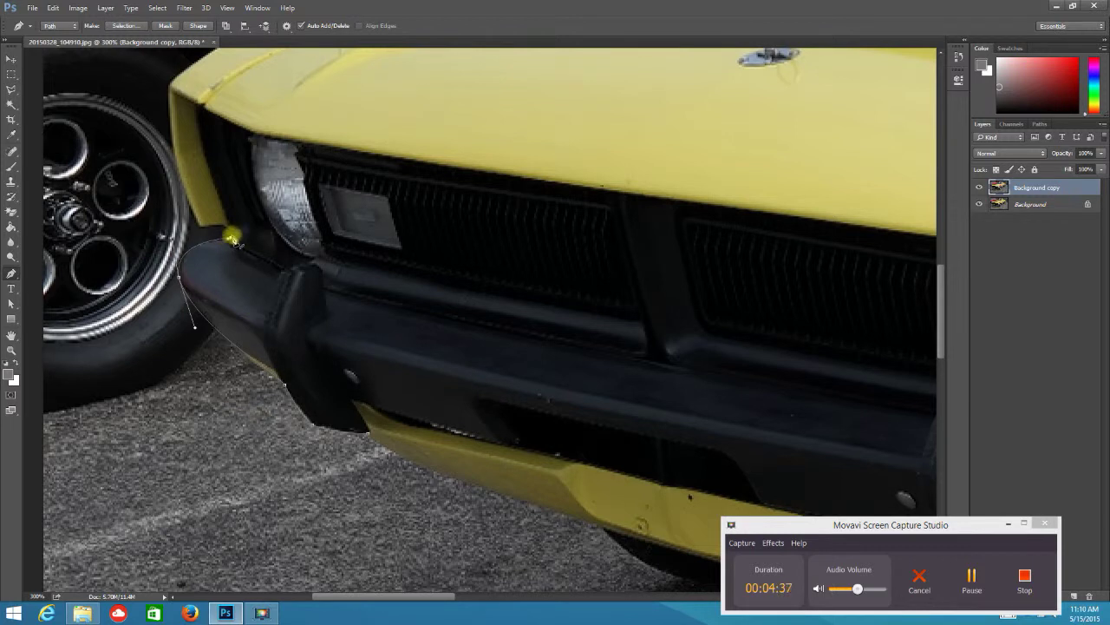
click(230, 237)
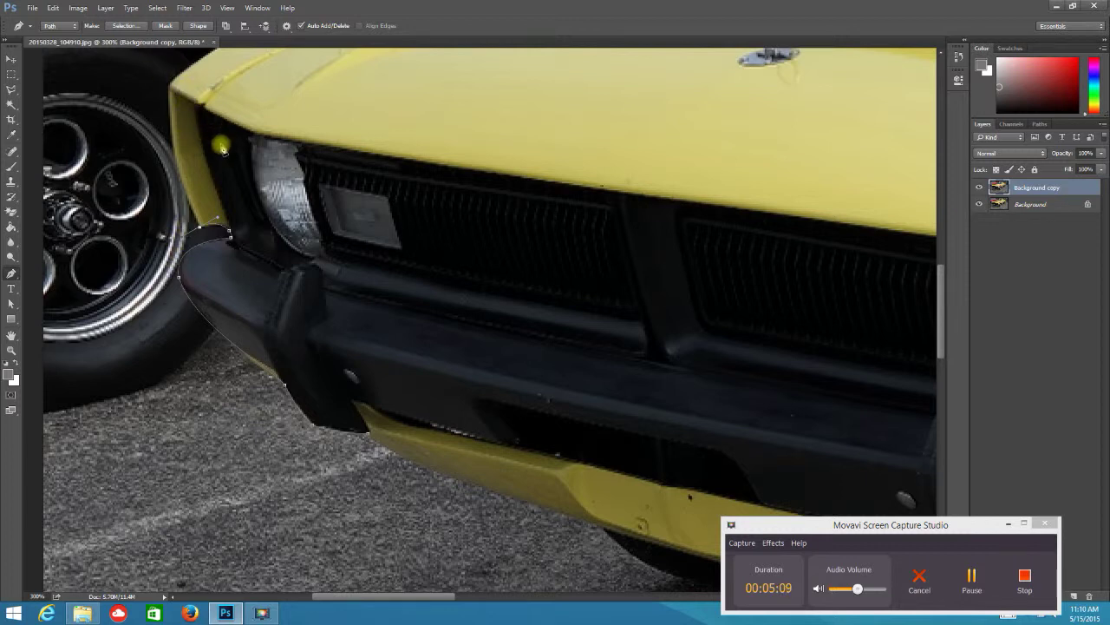
scroll(221, 146, up, 3)
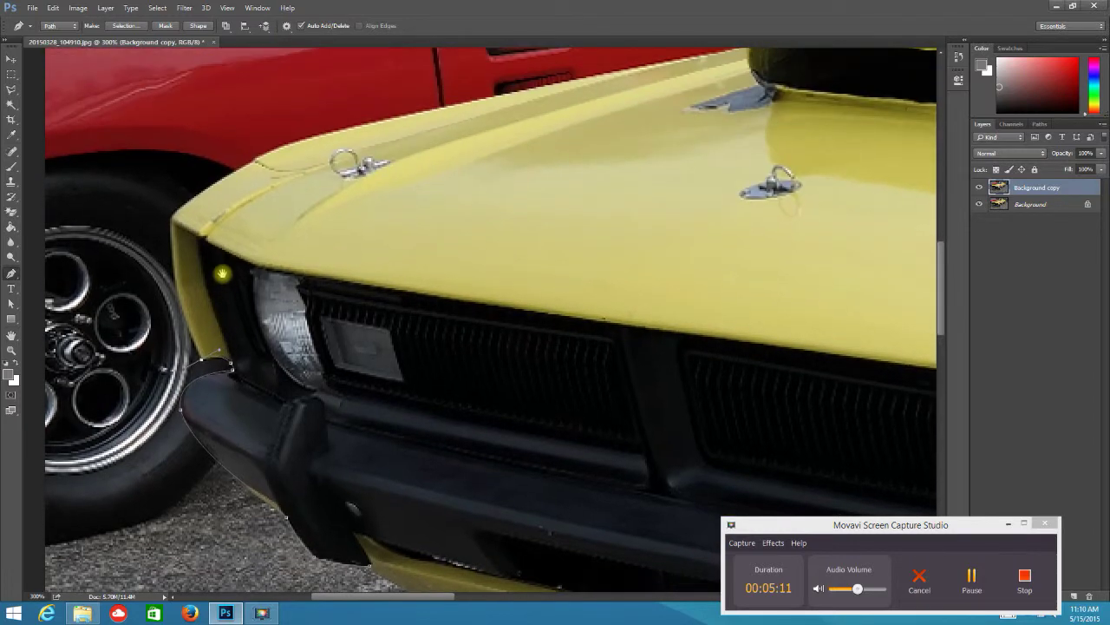
Step: Add curved anchors around the wheel arch up to the fender top
scroll(342, 273, up, 2)
scroll(342, 272, left, 2)
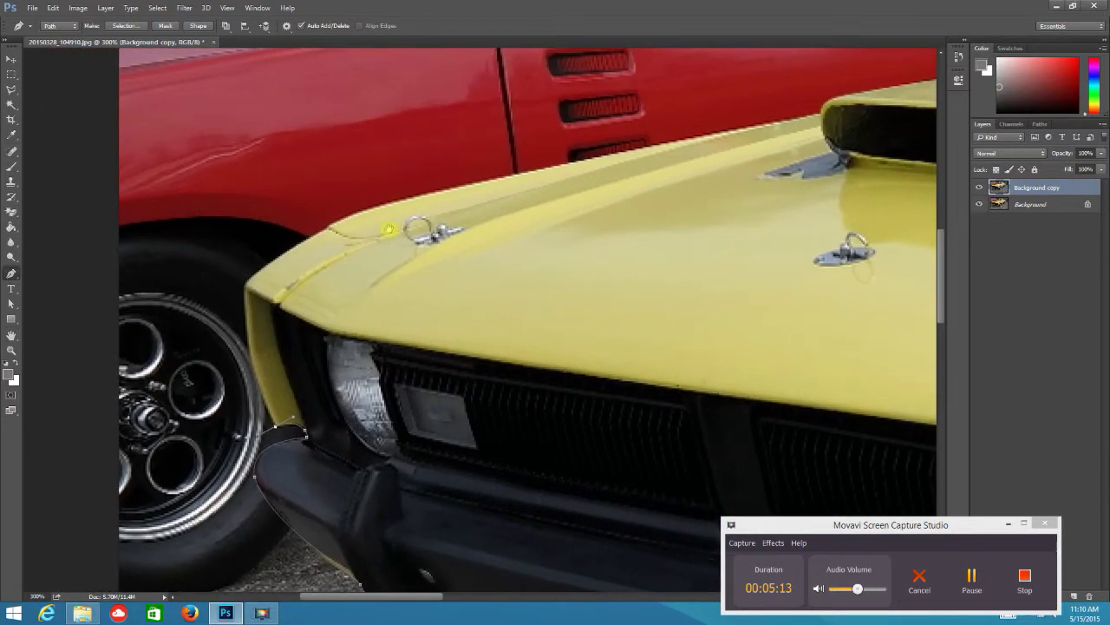
scroll(417, 298, left, 1)
scroll(347, 260, right, 4)
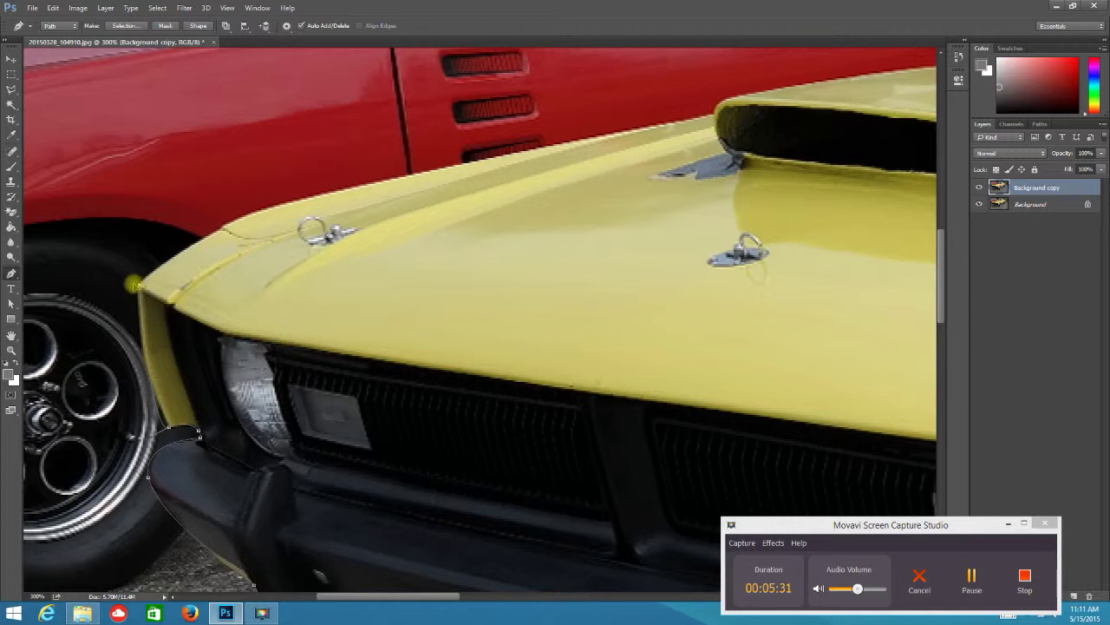
drag(140, 287, 148, 283)
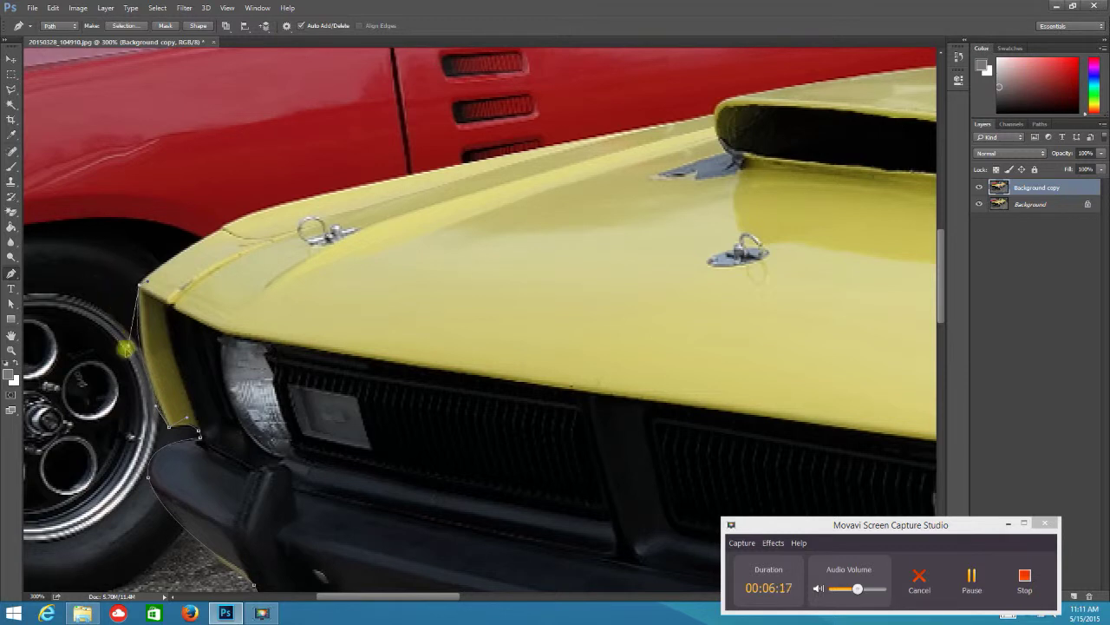
mouse_move(124, 362)
mouse_down()
mouse_move(94, 342)
mouse_move(76, 366)
mouse_move(93, 390)
mouse_move(70, 372)
mouse_move(129, 334)
mouse_move(97, 422)
mouse_move(41, 354)
mouse_move(109, 352)
mouse_move(127, 310)
mouse_move(130, 347)
mouse_up()
click(140, 284)
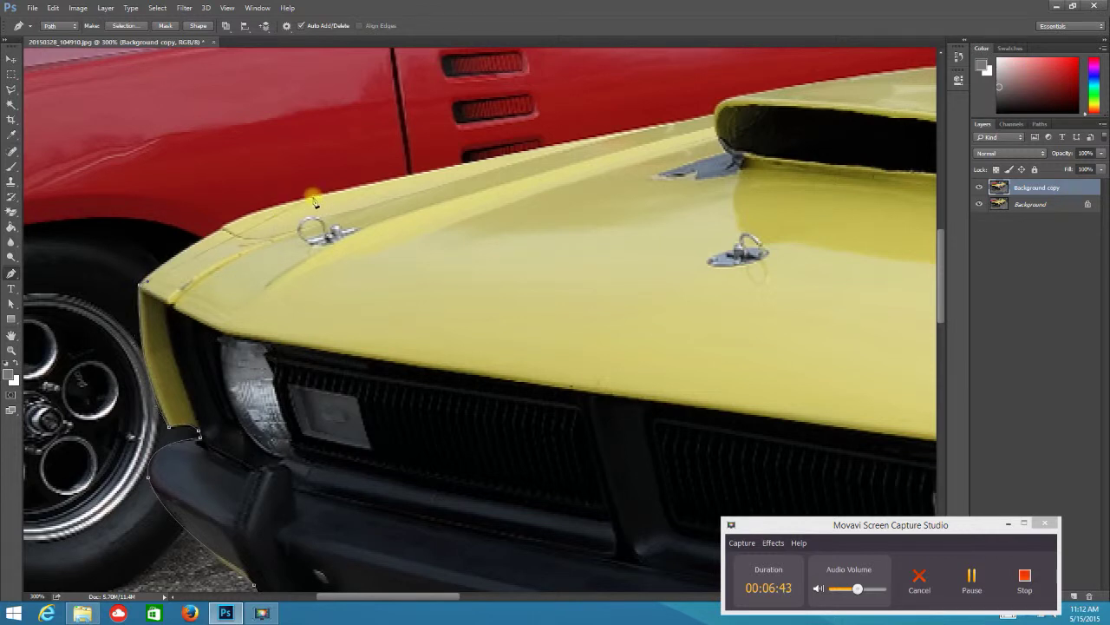
Step: Continue the path along the hood edge to the hood scoop corner
drag(314, 202, 432, 176)
click(717, 120)
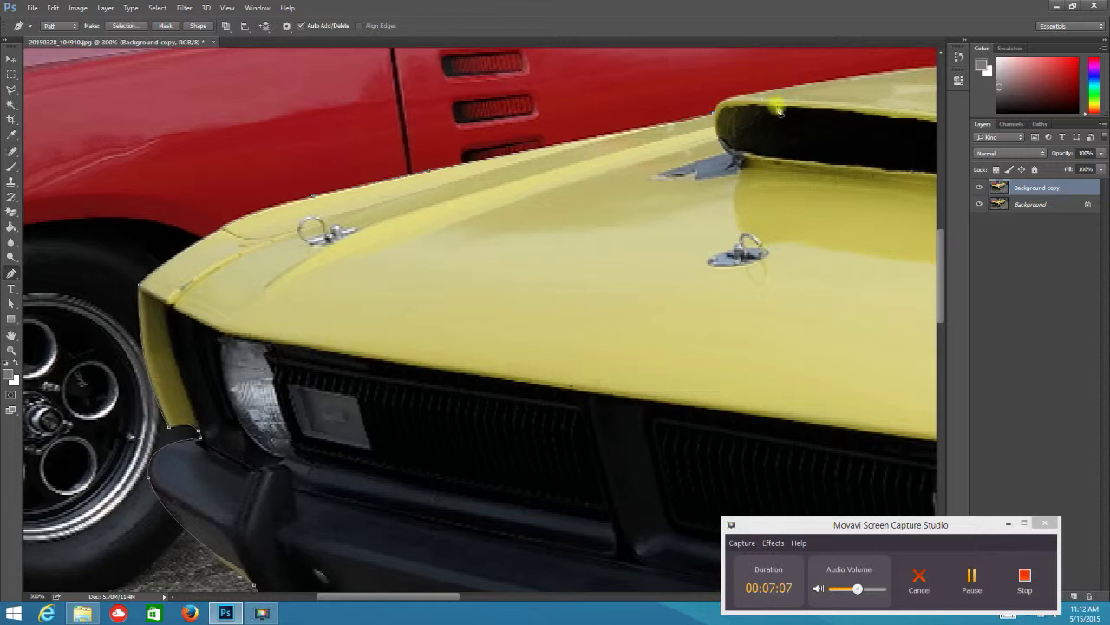
drag(792, 113, 517, 341)
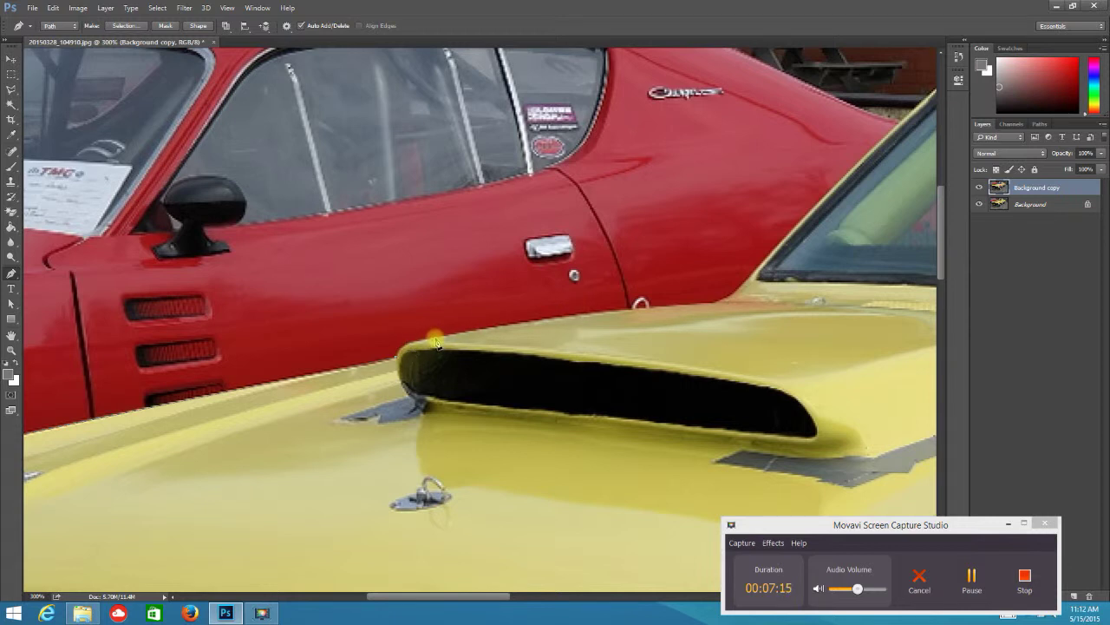
Step: Add anchors over the hood scoop's top edge and along the hood's rear edge toward the windshield
drag(436, 342, 475, 339)
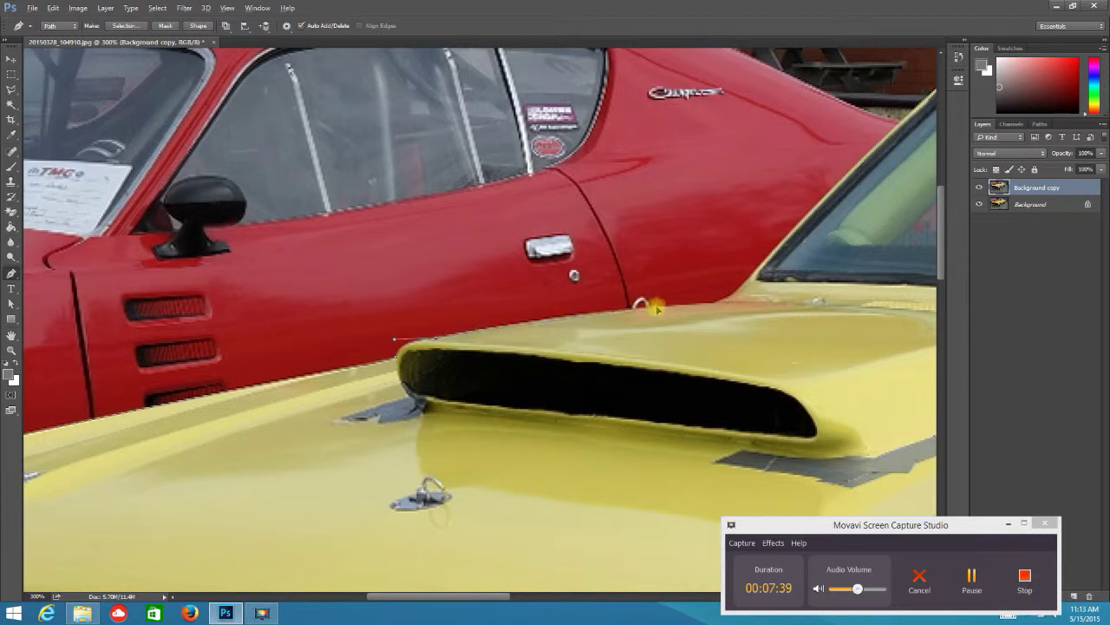
click(606, 312)
click(720, 297)
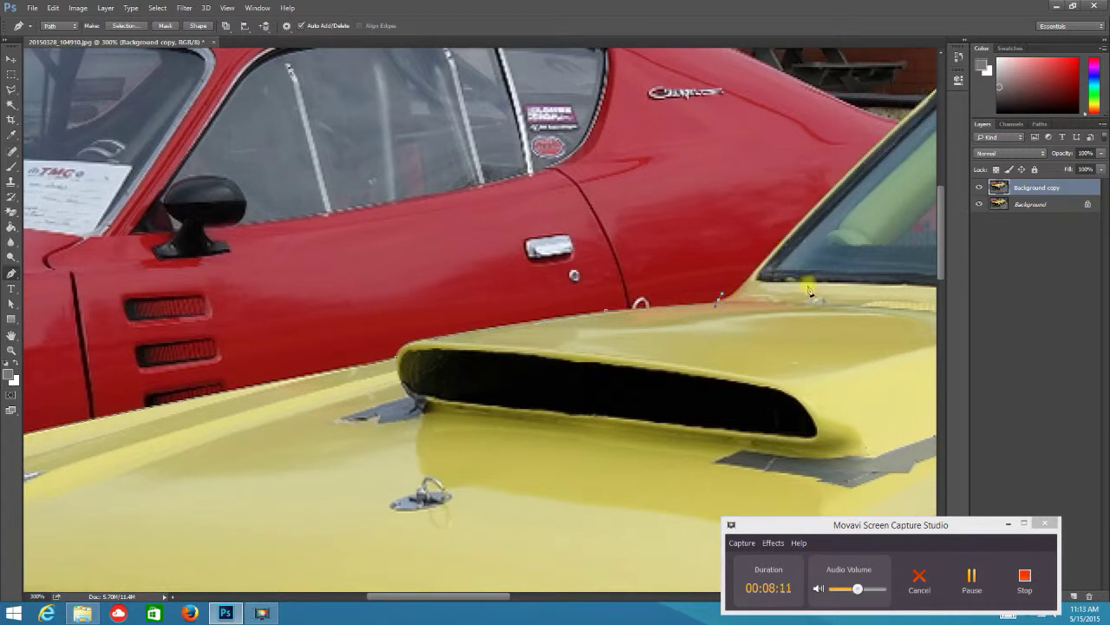
drag(798, 280, 617, 375)
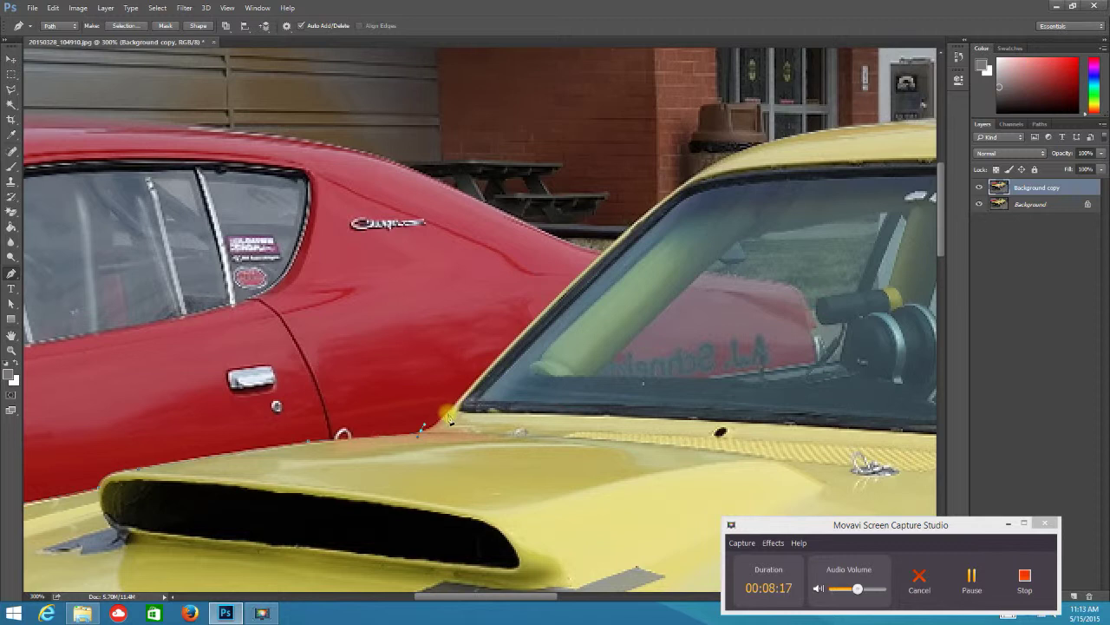
Step: Anchor the path at the windshield base, reshape its curve, and add an anchor at the windshield's top corner
drag(445, 417, 481, 385)
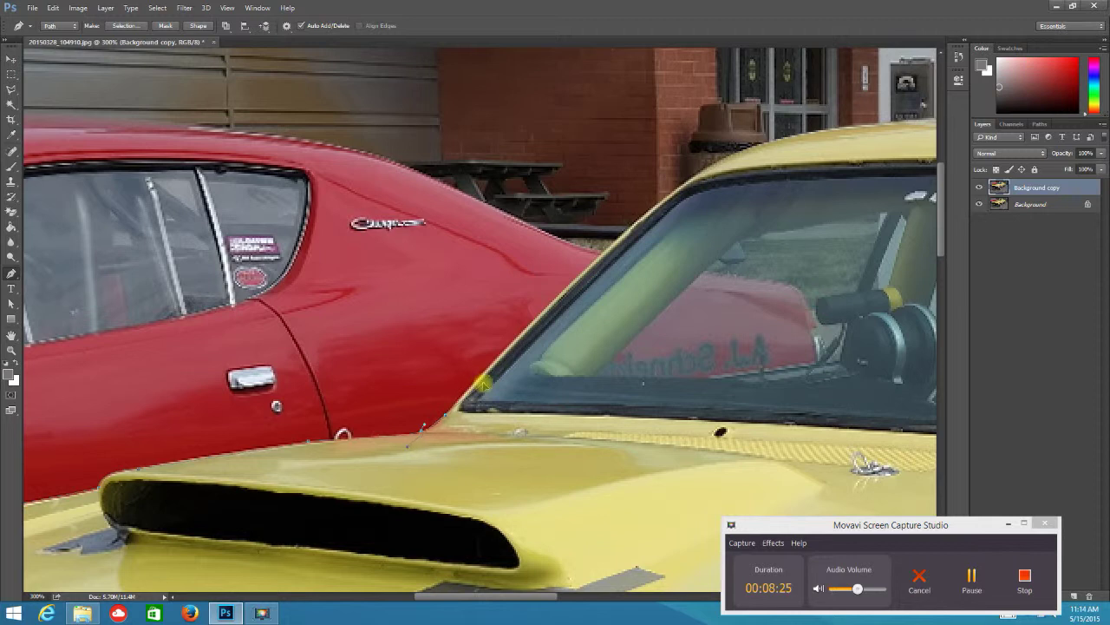
click(427, 425)
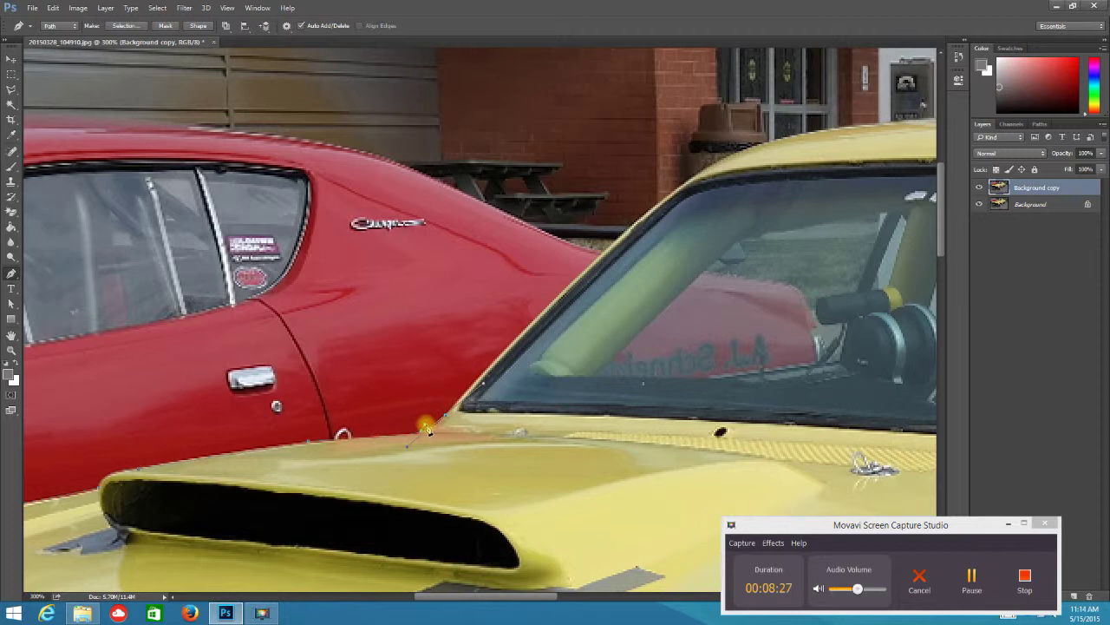
drag(424, 425, 479, 380)
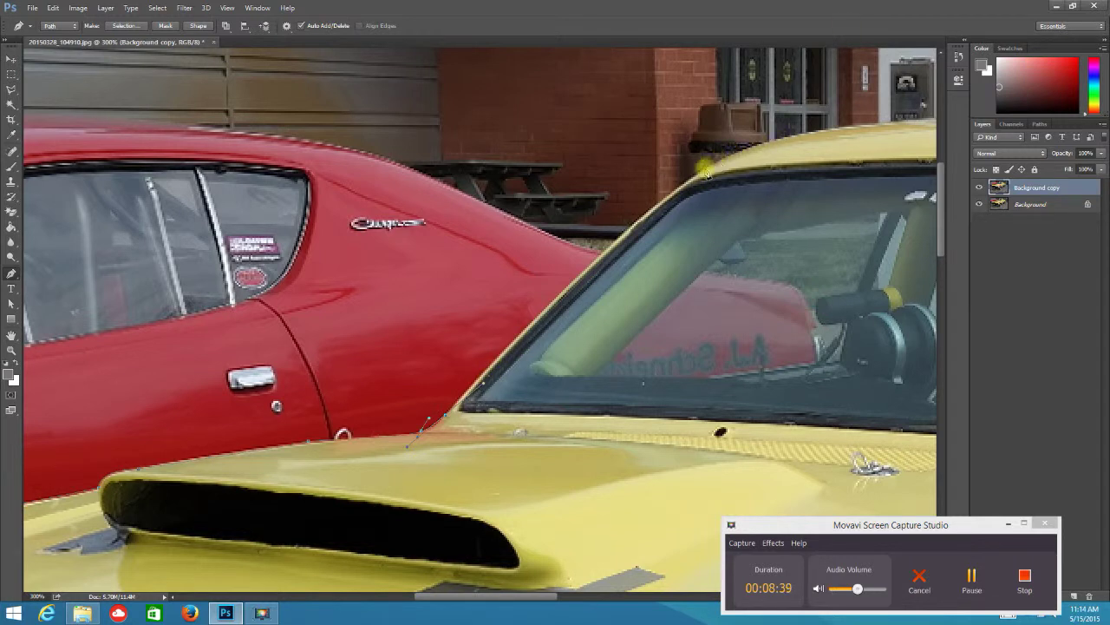
drag(704, 173, 764, 136)
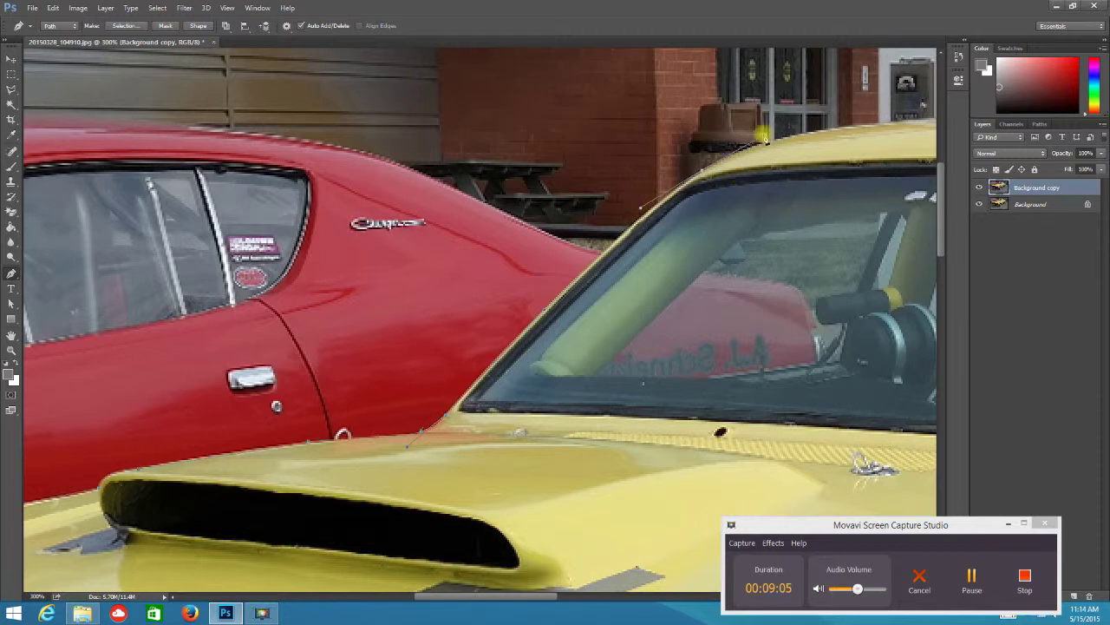
drag(773, 266, 478, 358)
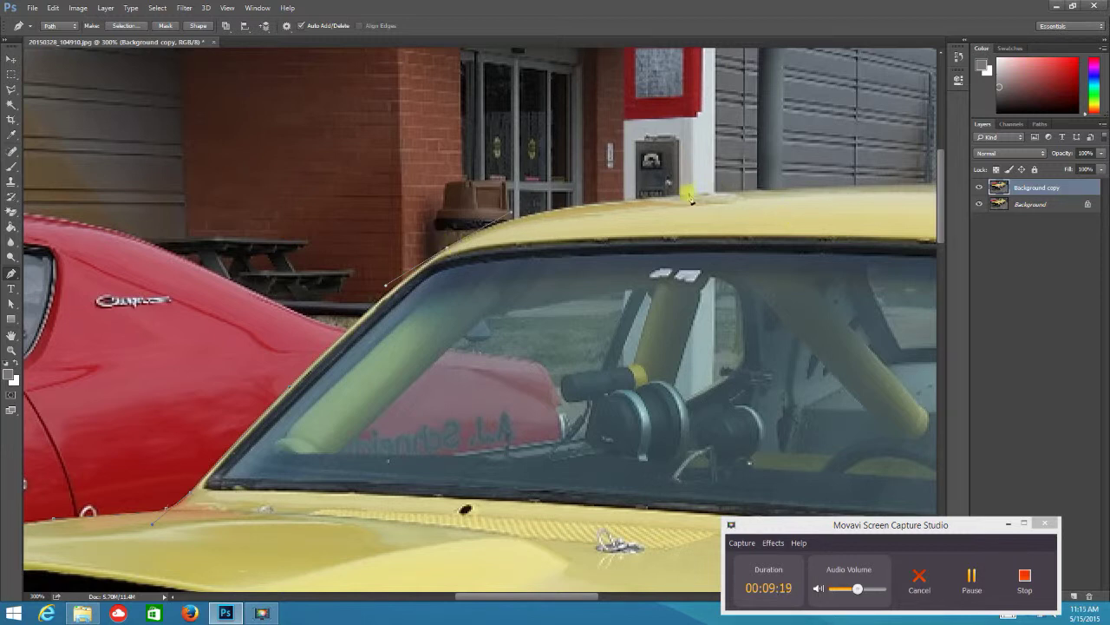
Step: Add smooth anchors following the roofline and curve the path onto the roof's rear slope
drag(823, 194, 689, 331)
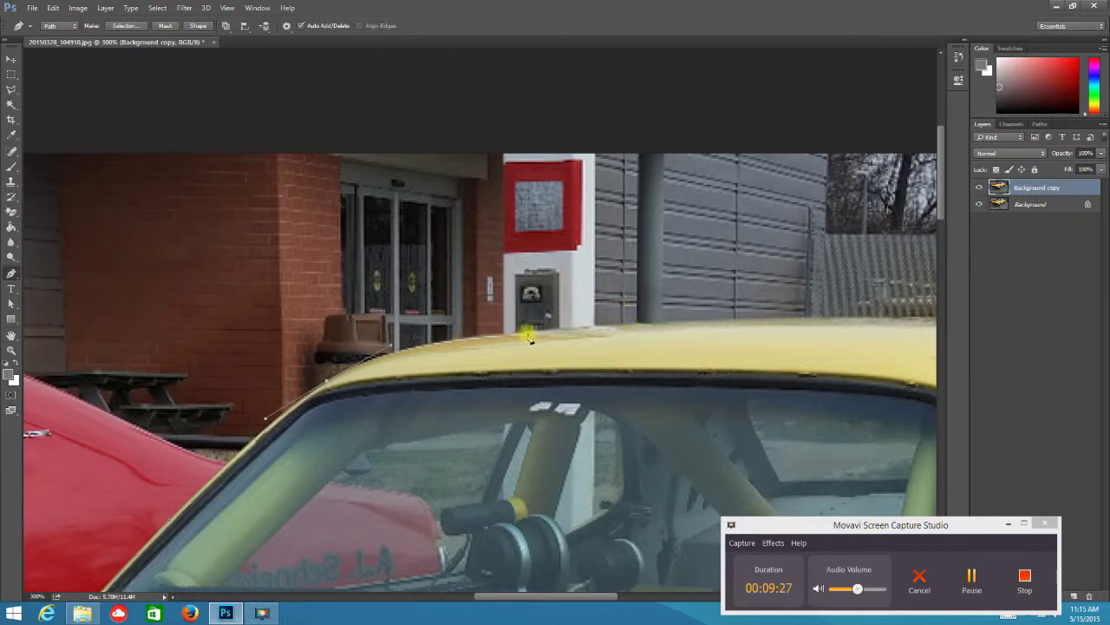
drag(549, 336, 605, 331)
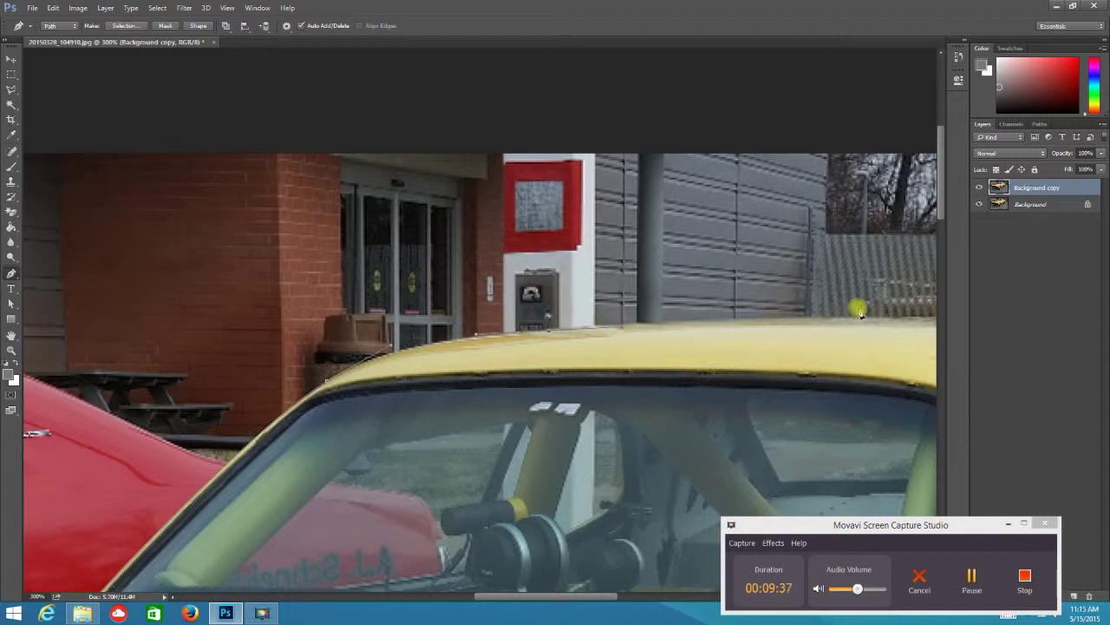
drag(856, 303, 531, 315)
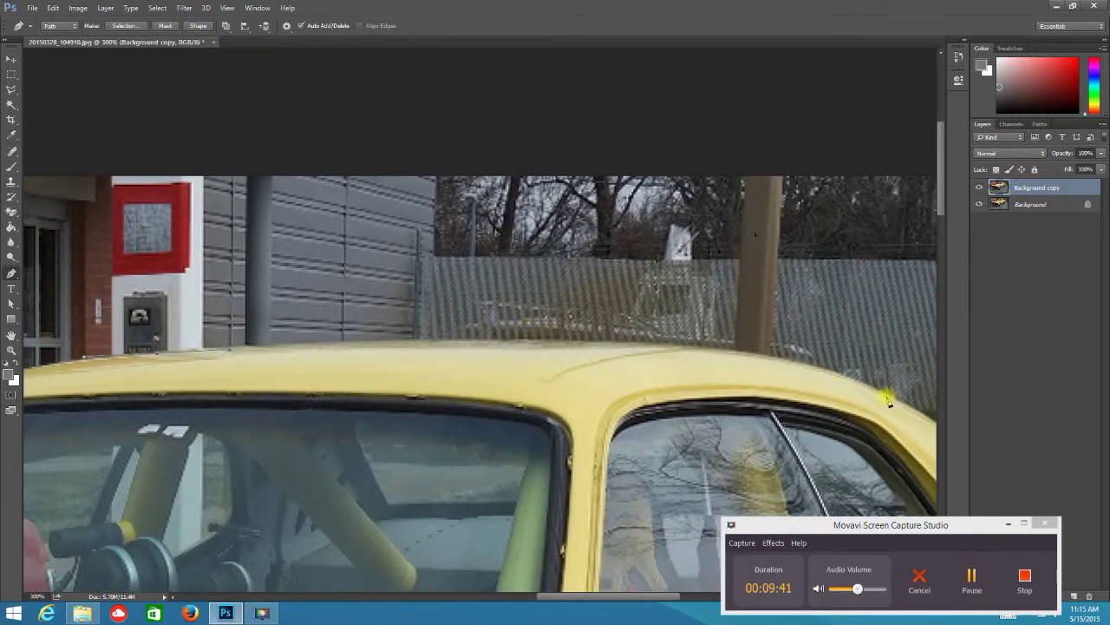
click(809, 370)
drag(809, 369, 931, 405)
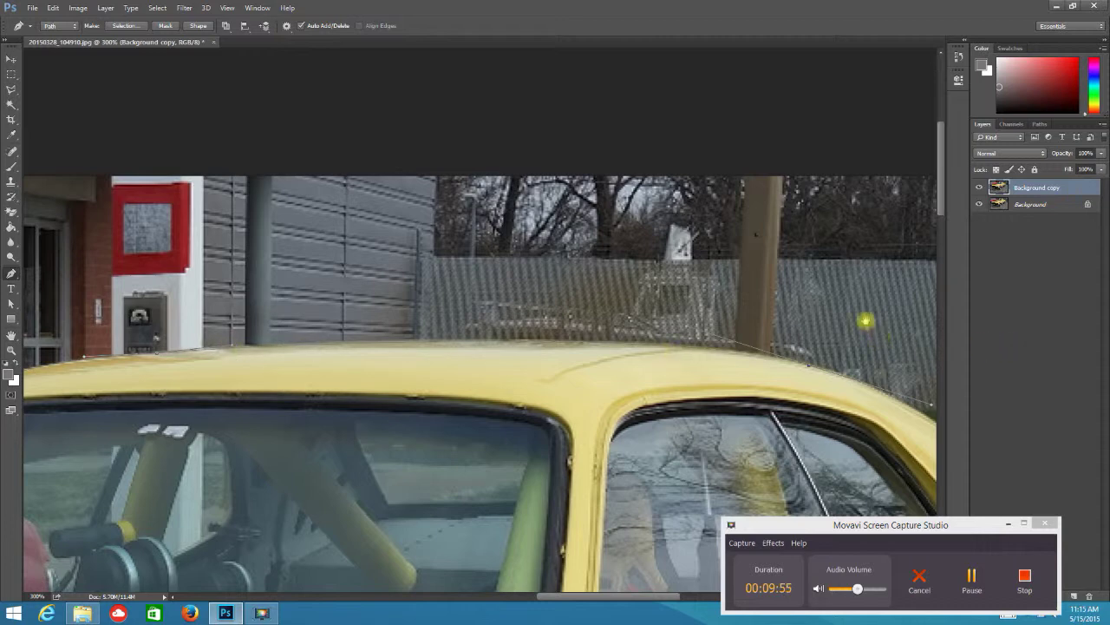
drag(865, 321, 545, 233)
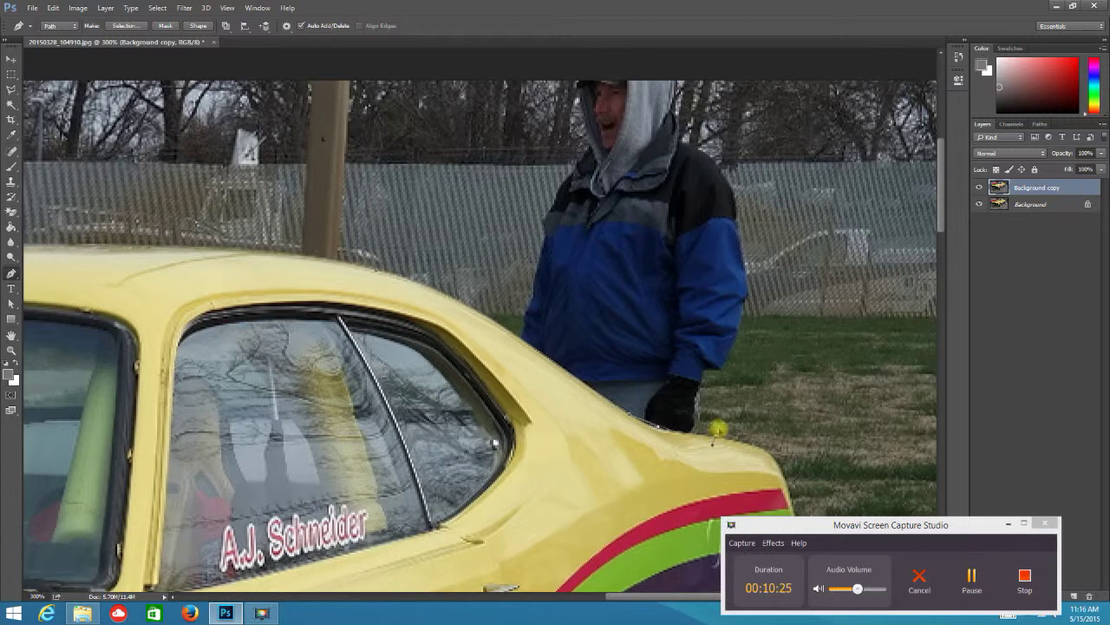
Step: Curve the path along the rear fender and add anchors down the quarter panel to the car's back edge
drag(758, 428, 811, 445)
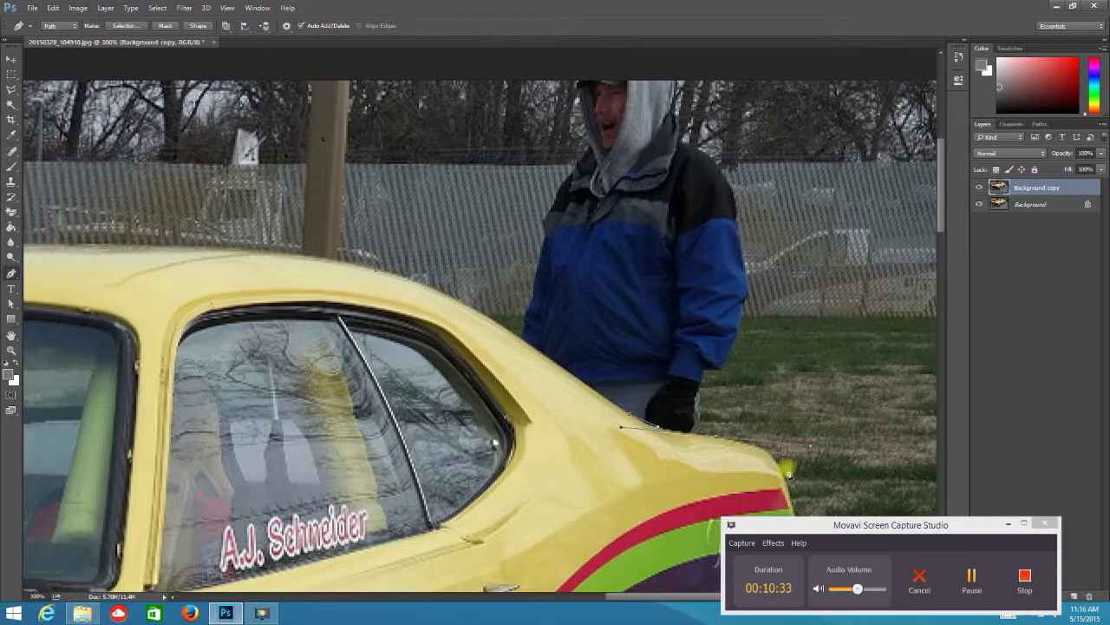
drag(823, 374, 647, 347)
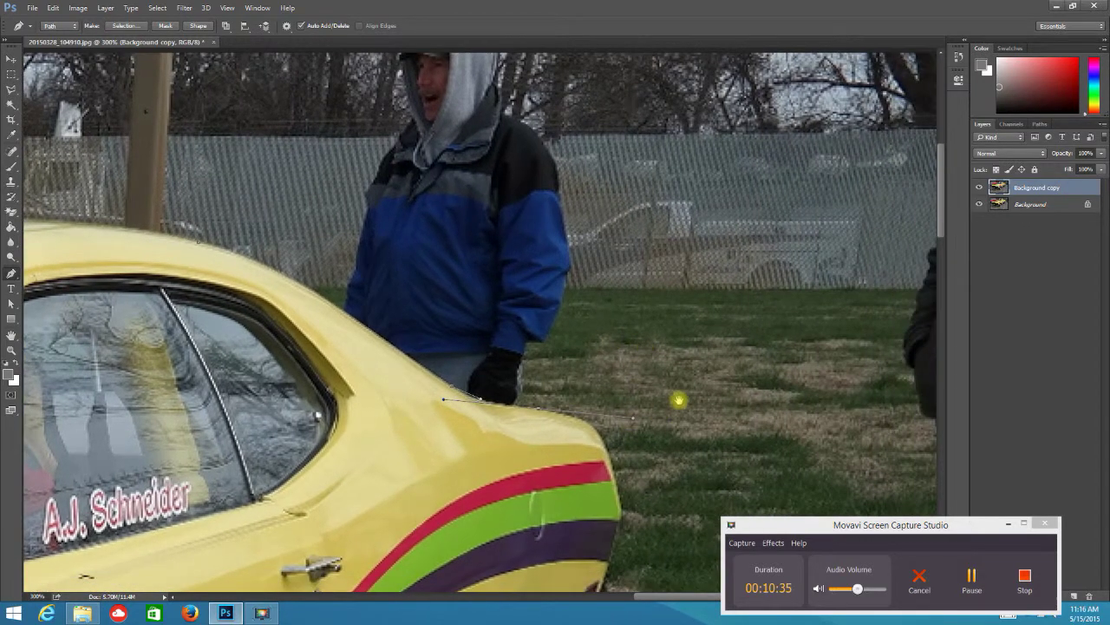
drag(677, 399, 636, 402)
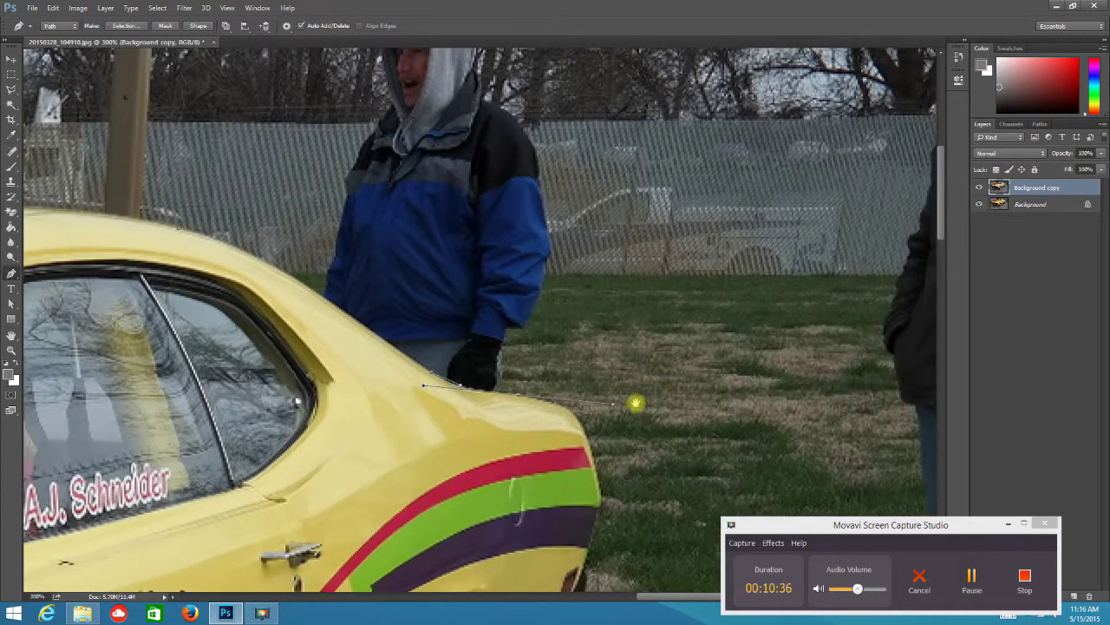
click(598, 469)
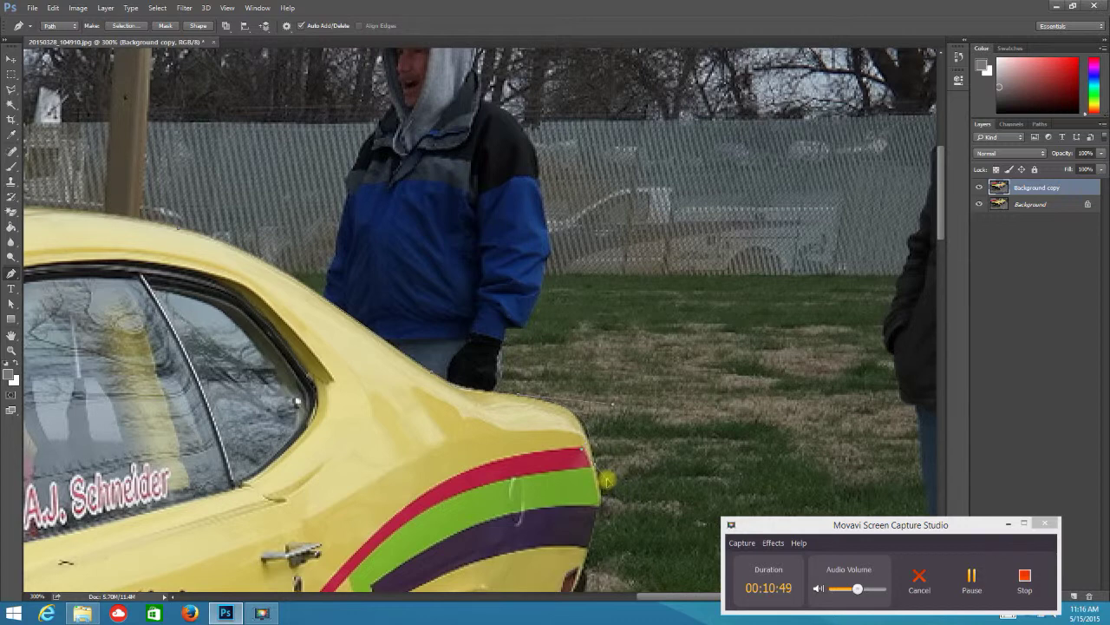
click(608, 403)
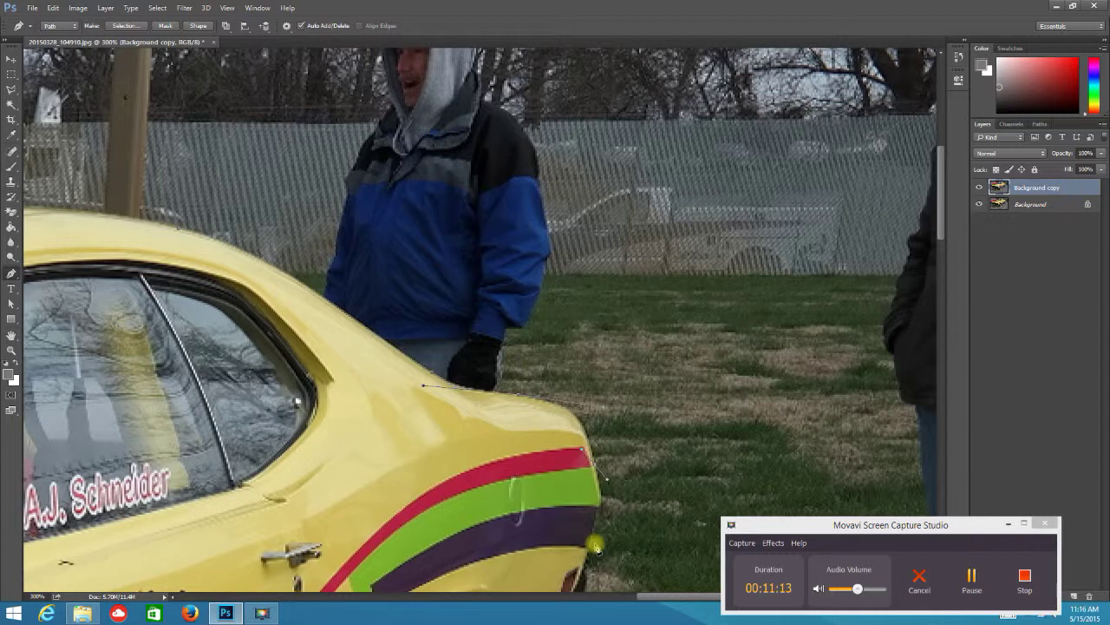
scroll(633, 492, down, 5)
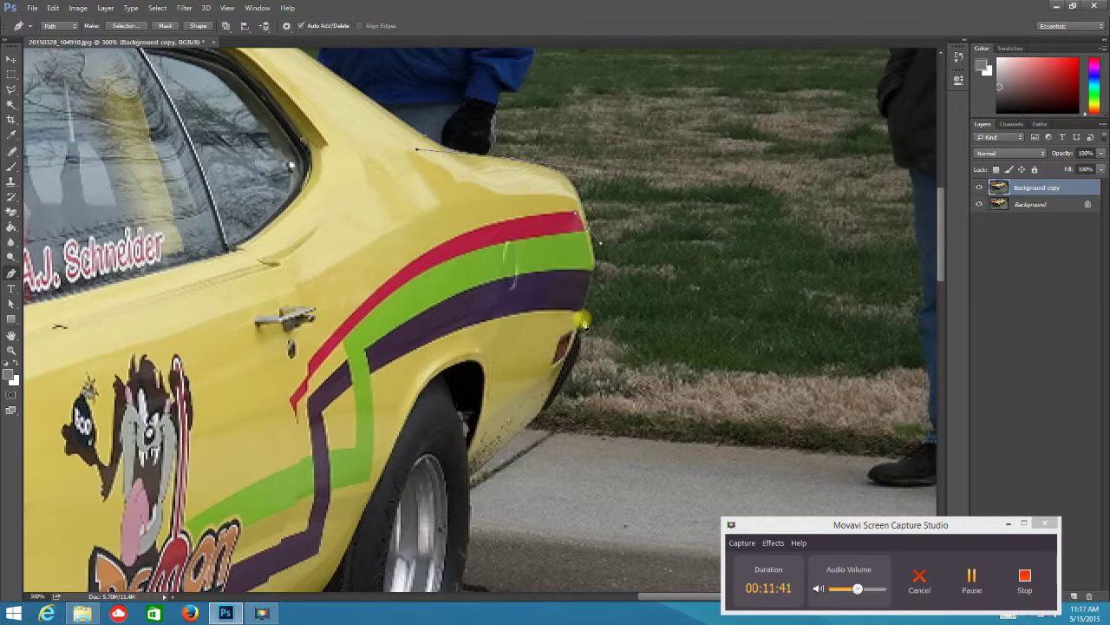
Step: Apply Levels with input values 0, 1.14 and 250 to brighten the car photo
click(78, 8)
mouse_move(95, 37)
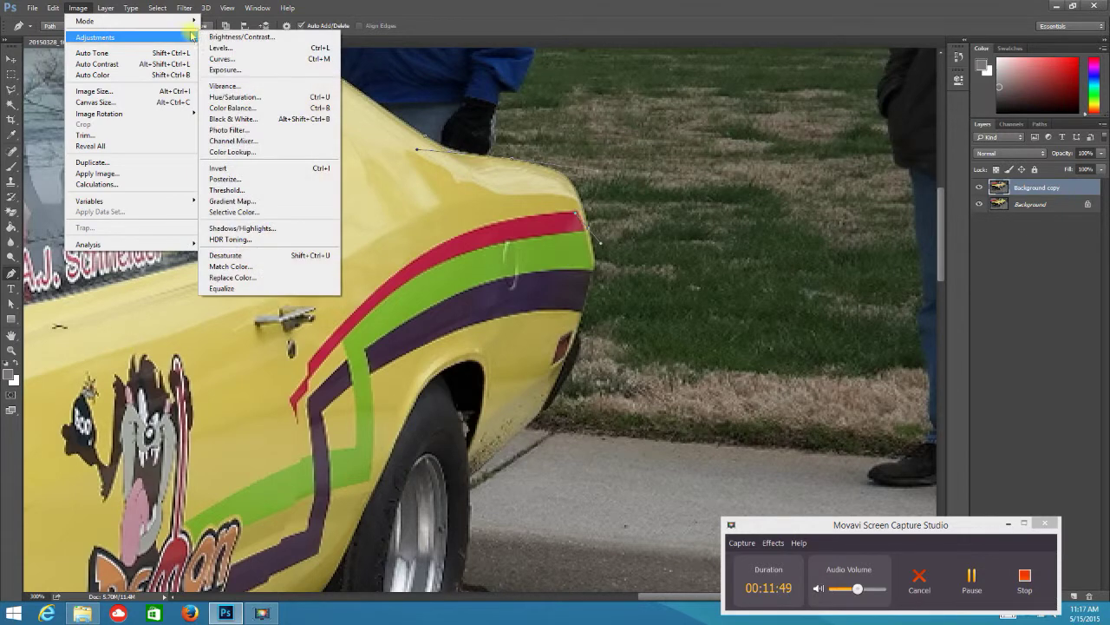
click(227, 47)
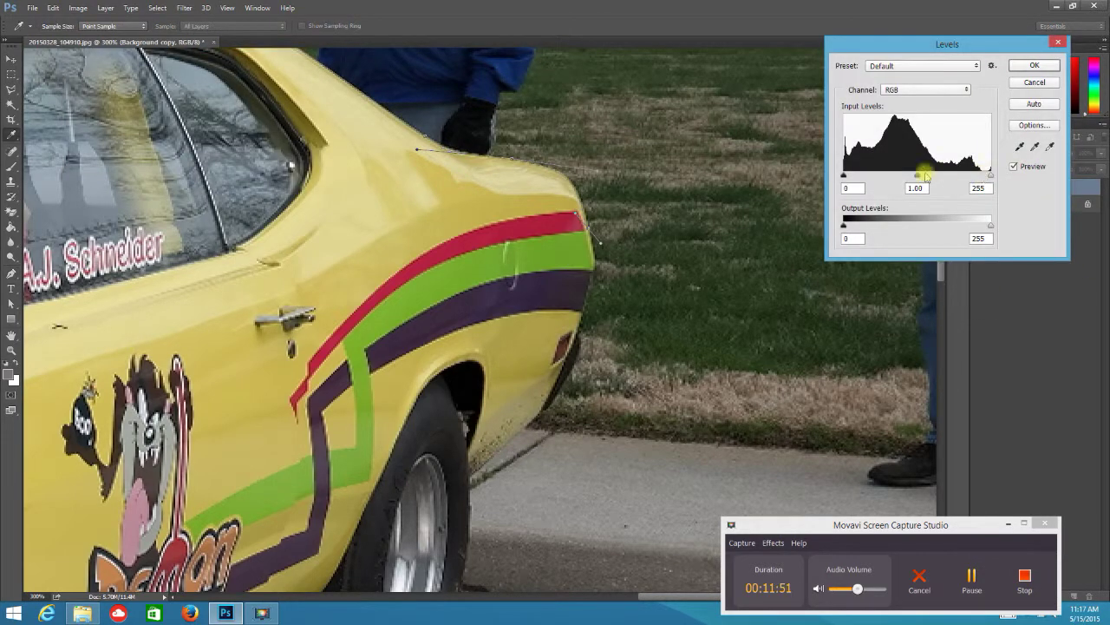
drag(918, 175, 911, 178)
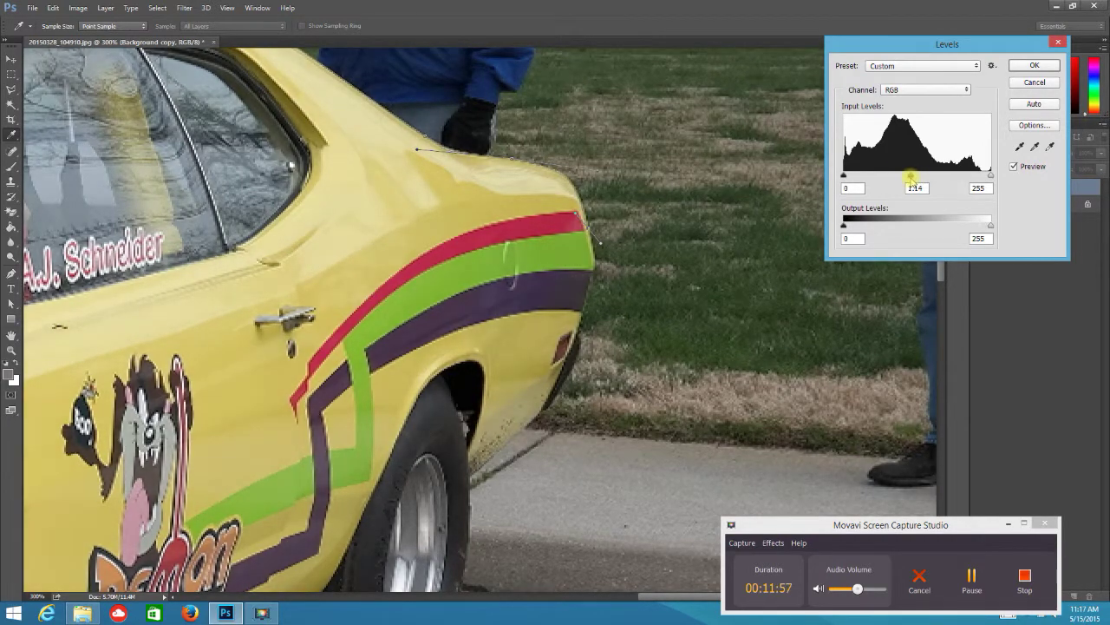
drag(991, 176, 988, 176)
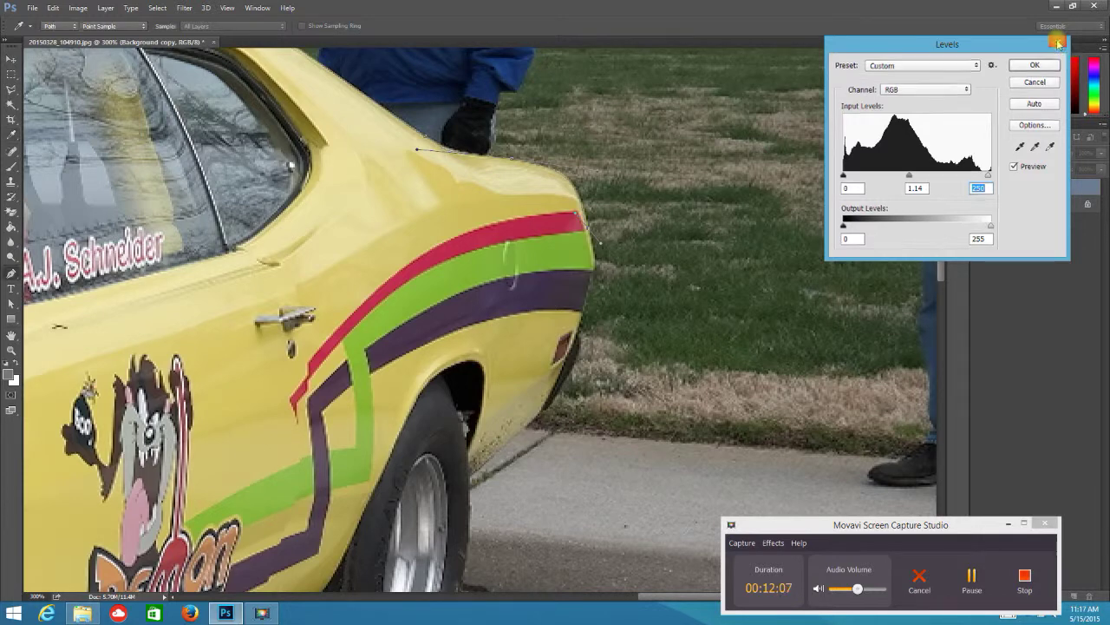
click(1059, 44)
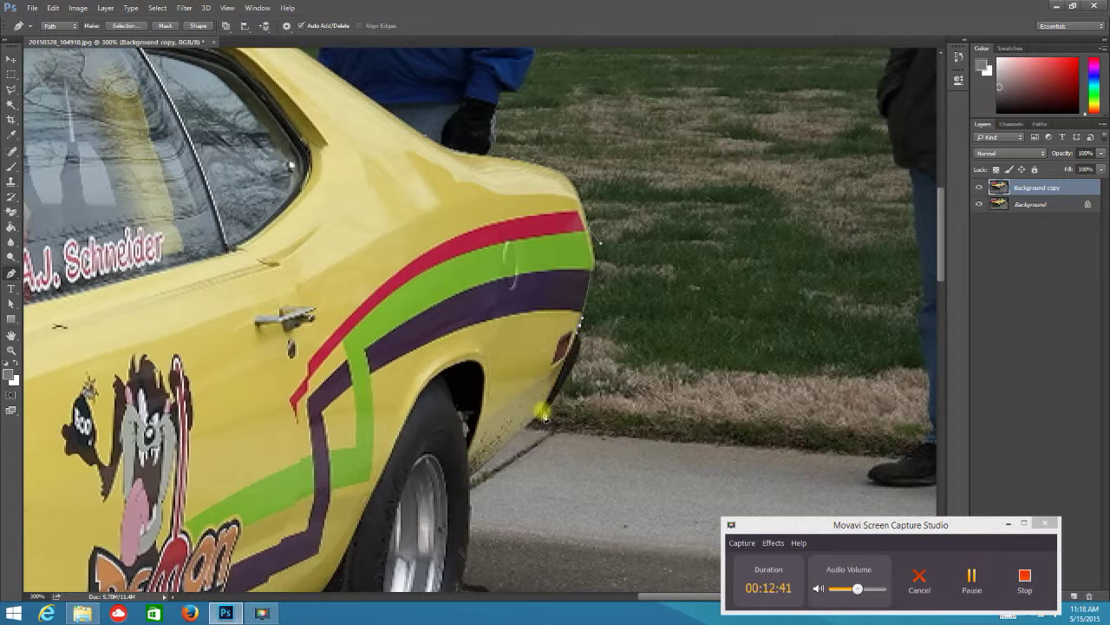
Step: Trace the path down the rear bumper edge to beneath the rear tyre, curving along its edge
drag(543, 411, 499, 449)
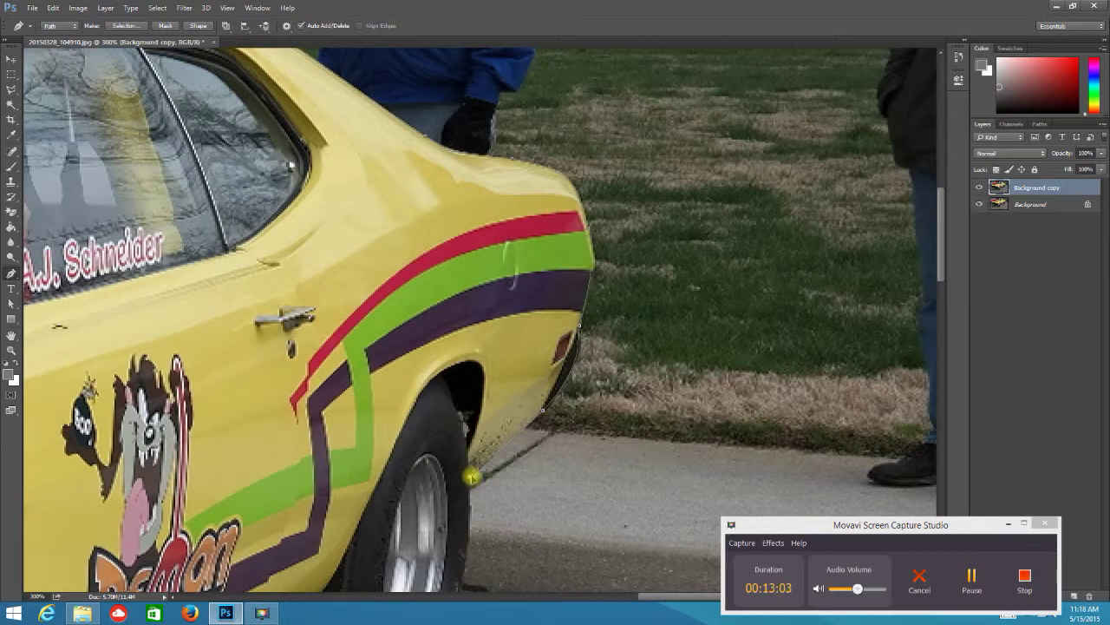
scroll(682, 287, down, 5)
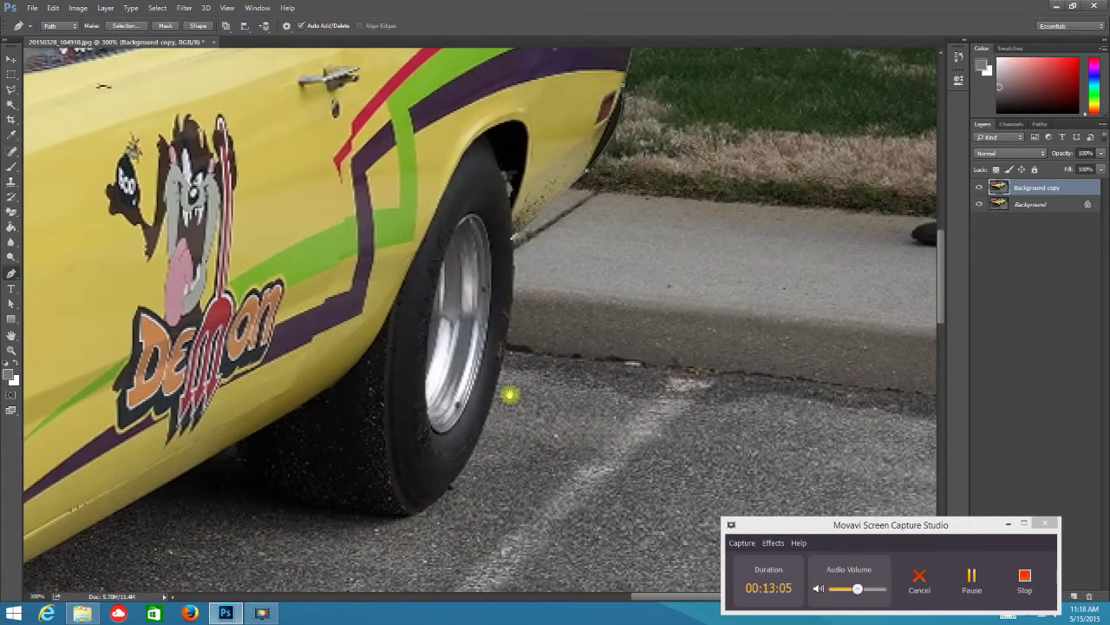
click(408, 519)
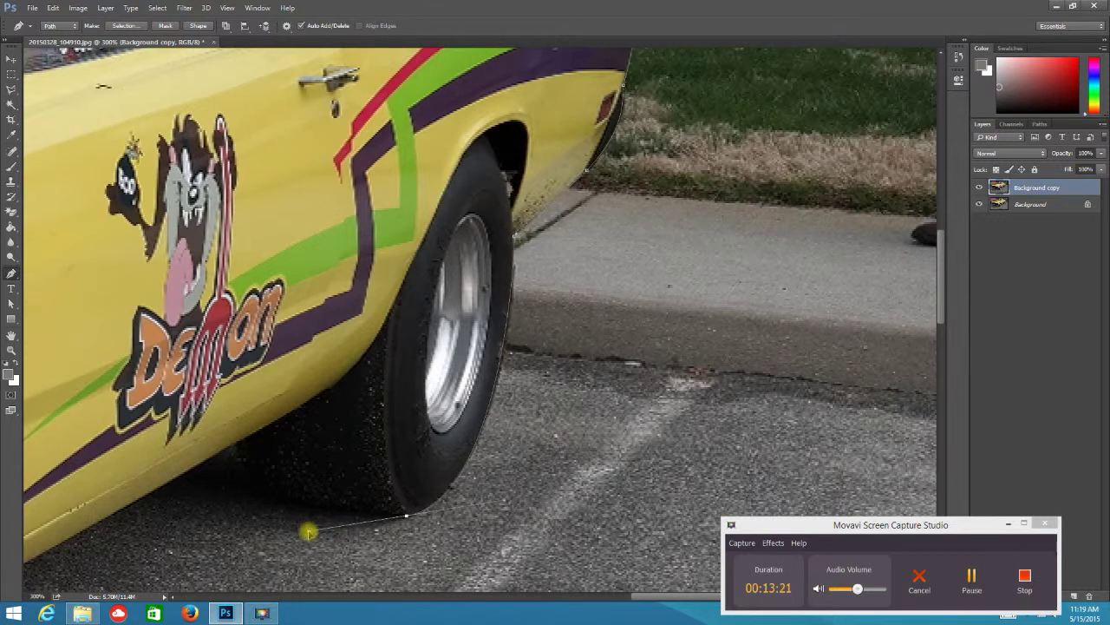
click(309, 531)
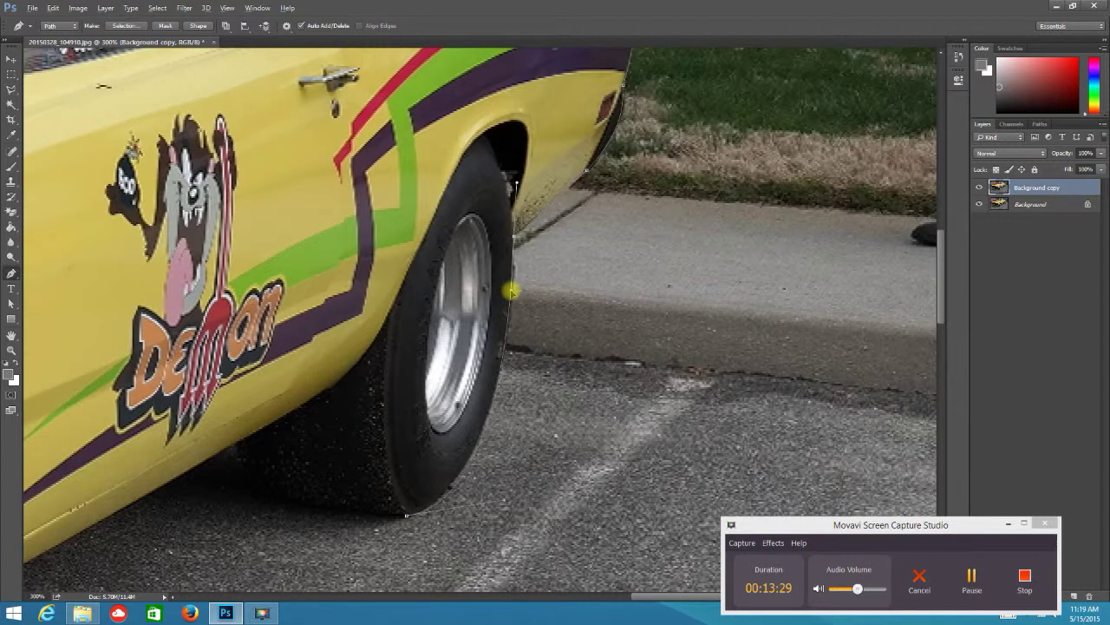
drag(512, 291, 510, 245)
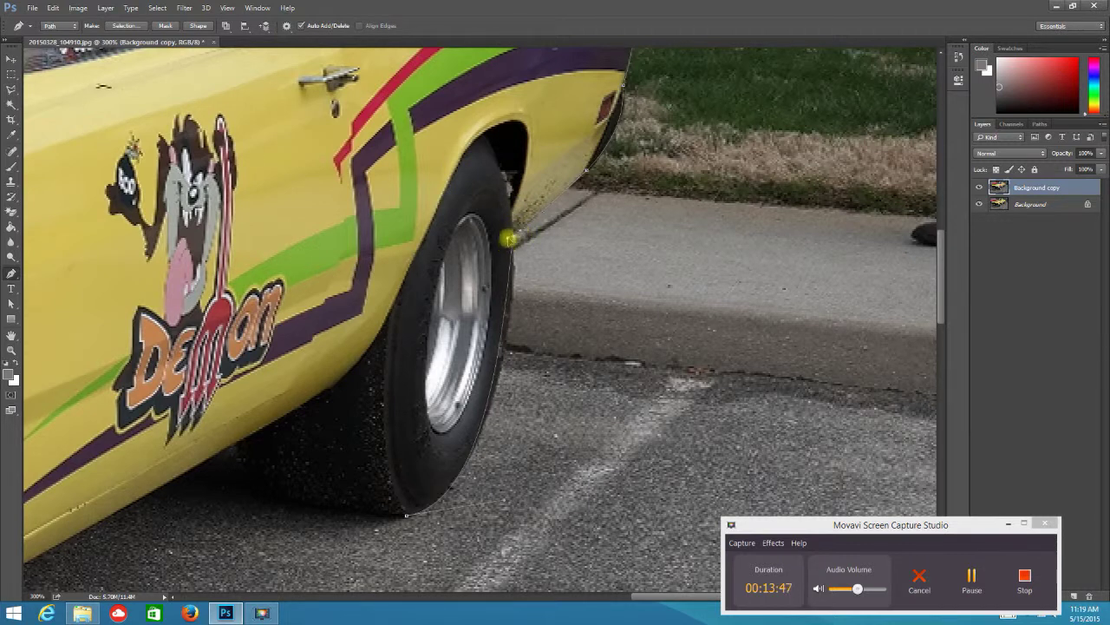
drag(509, 239, 511, 308)
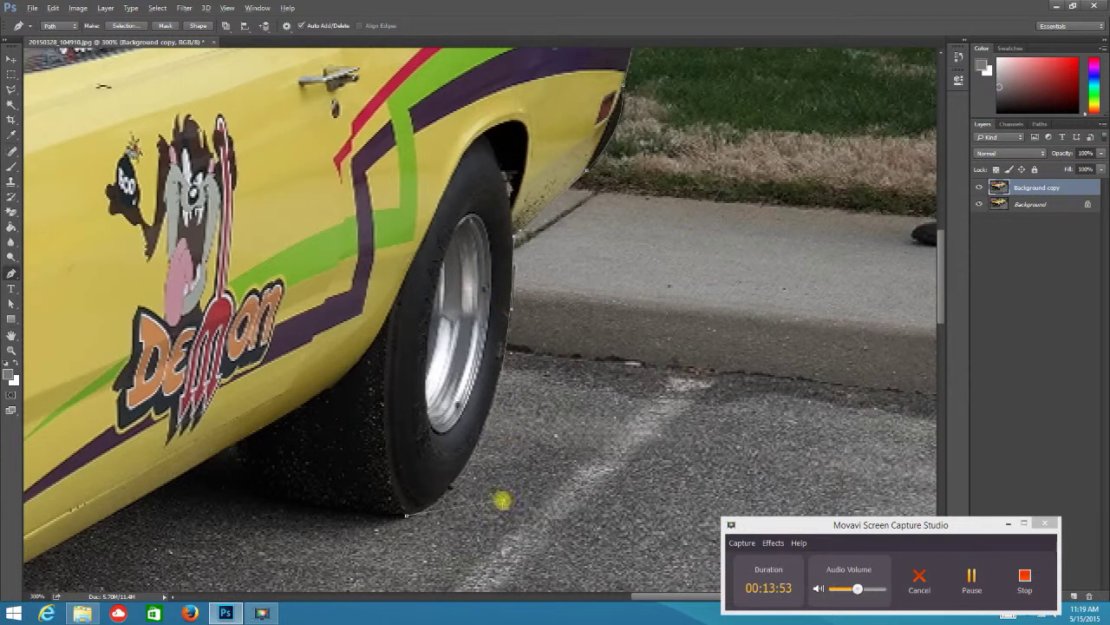
drag(504, 501, 502, 483)
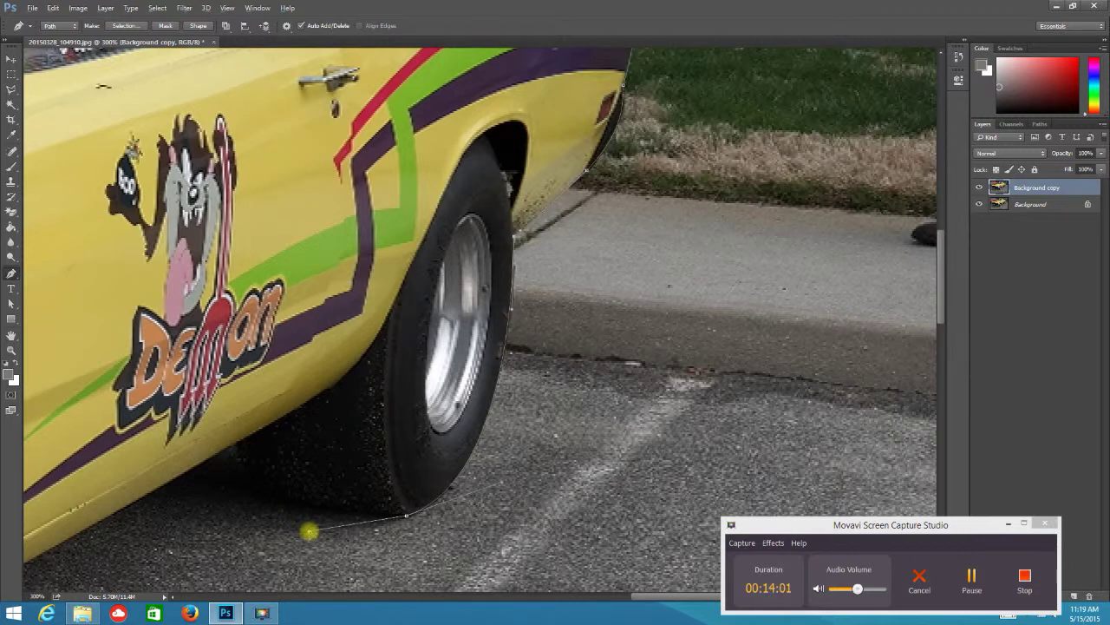
Step: Reposition the lower anchor and add anchors under the tyre's rear edge, curving up to the body
drag(309, 531, 278, 510)
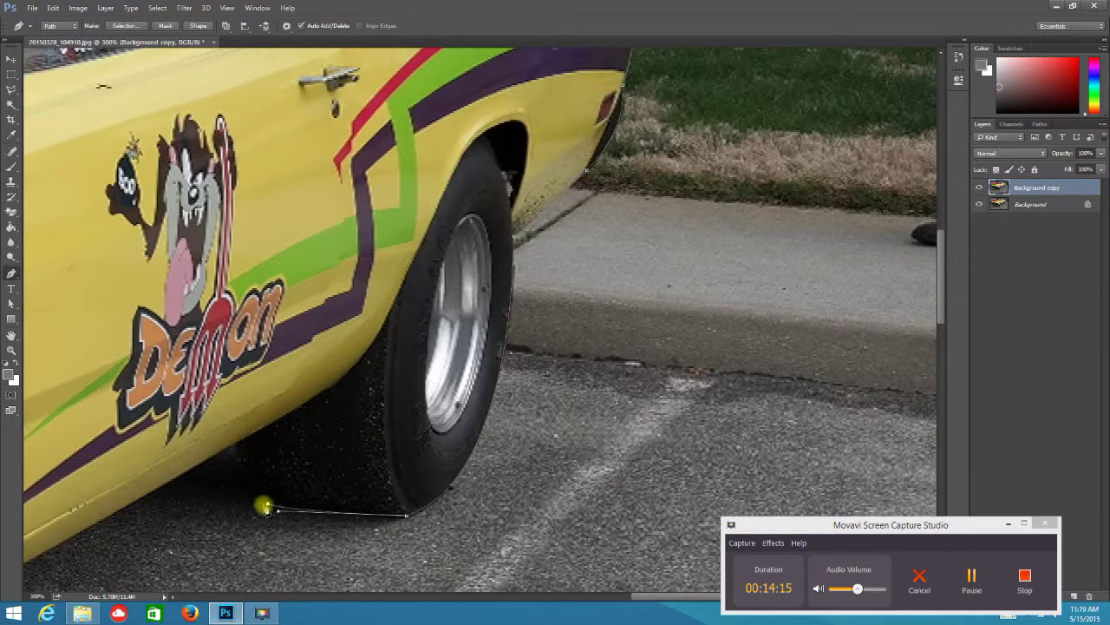
click(265, 506)
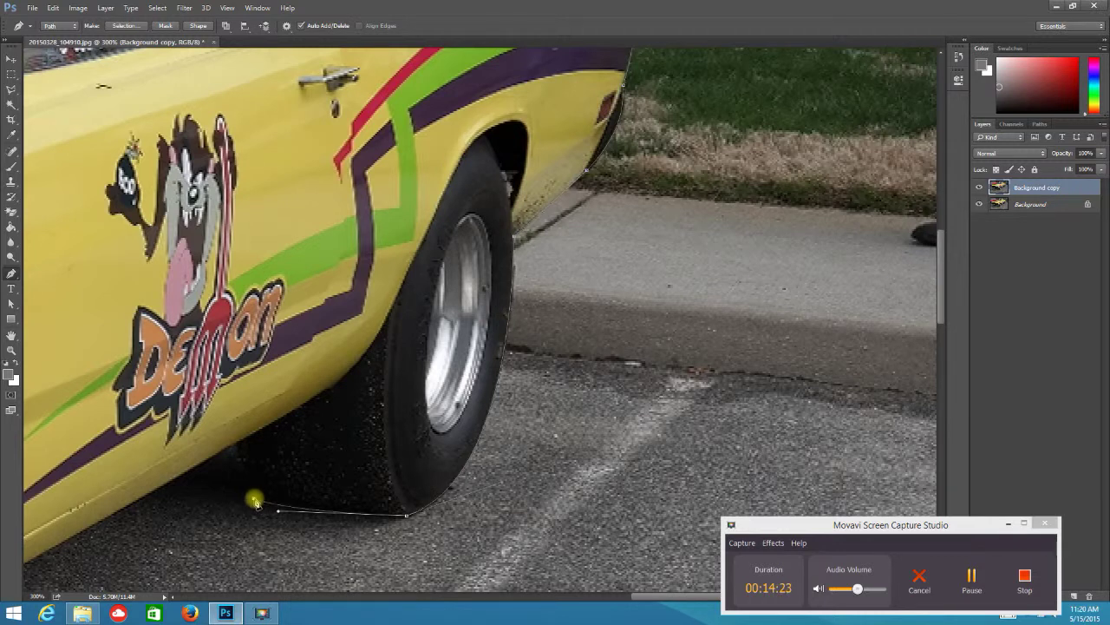
drag(249, 493, 244, 492)
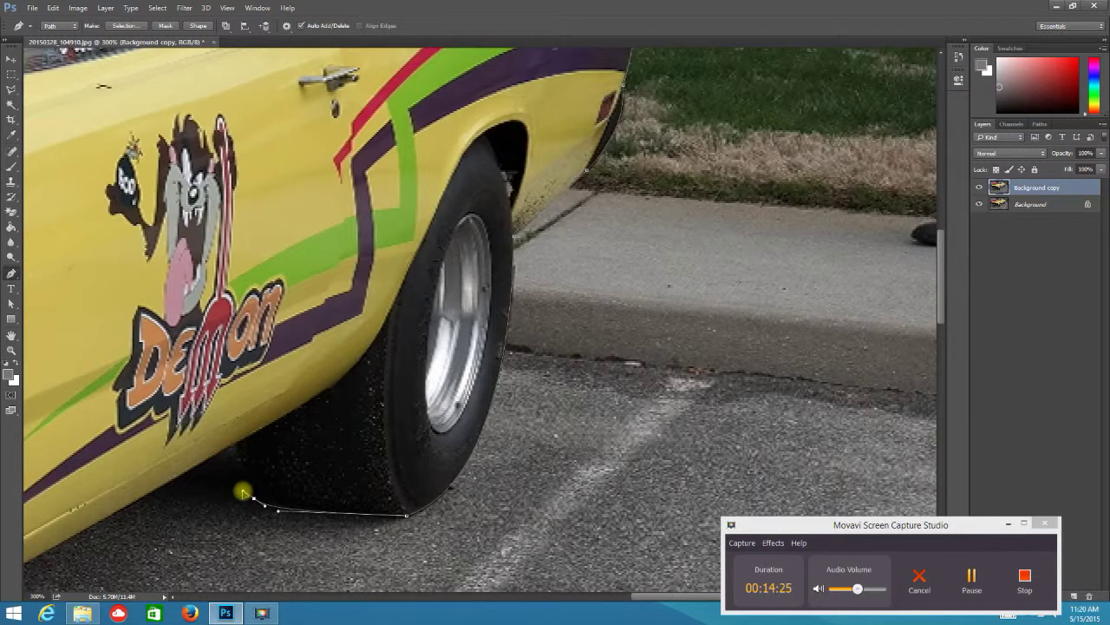
click(237, 448)
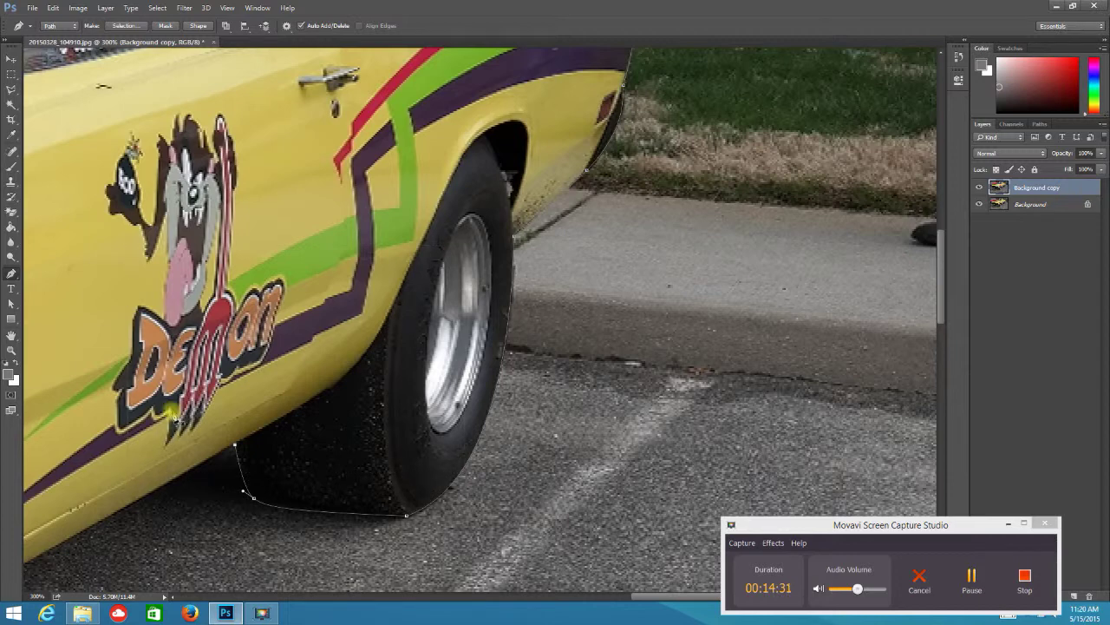
drag(142, 431, 573, 141)
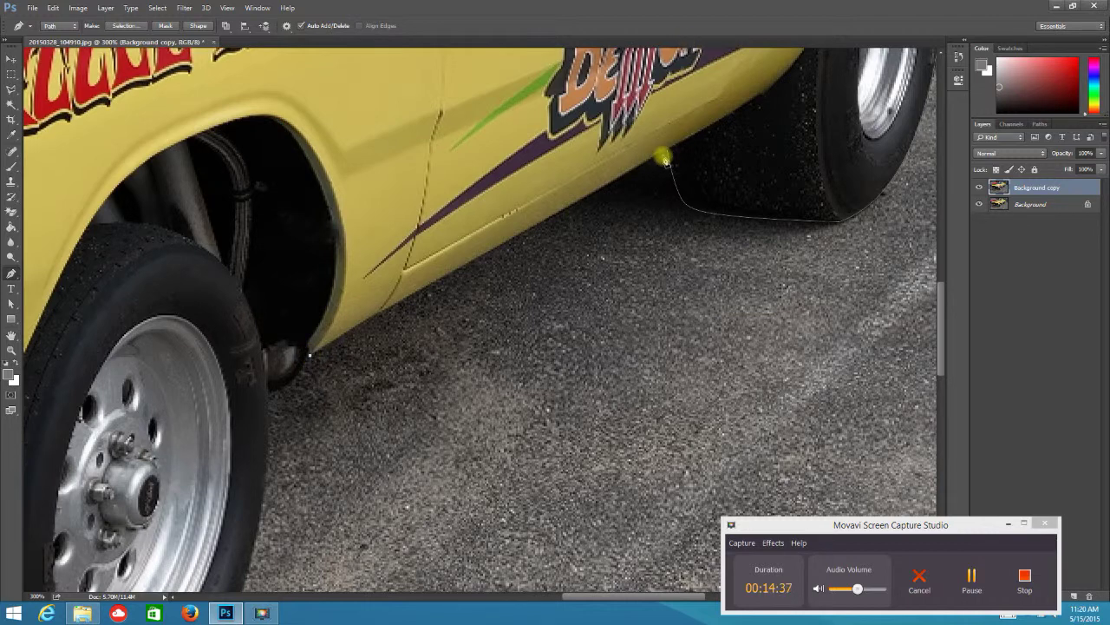
Step: Resume the path and add anchors down the front wheel arch, ending with a curved anchor below it
click(670, 157)
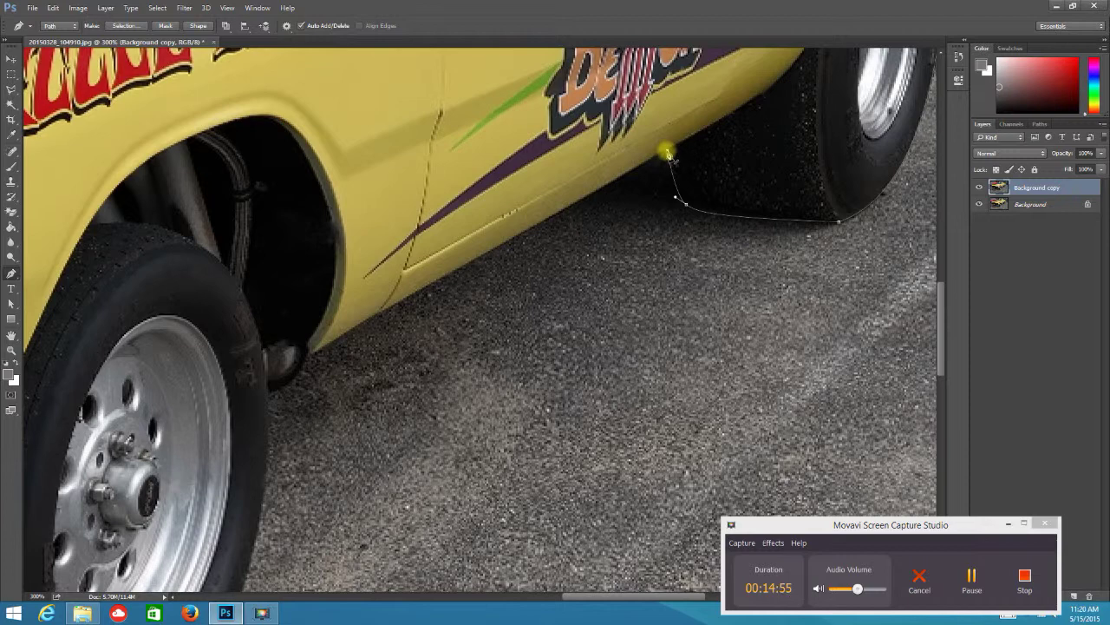
click(310, 349)
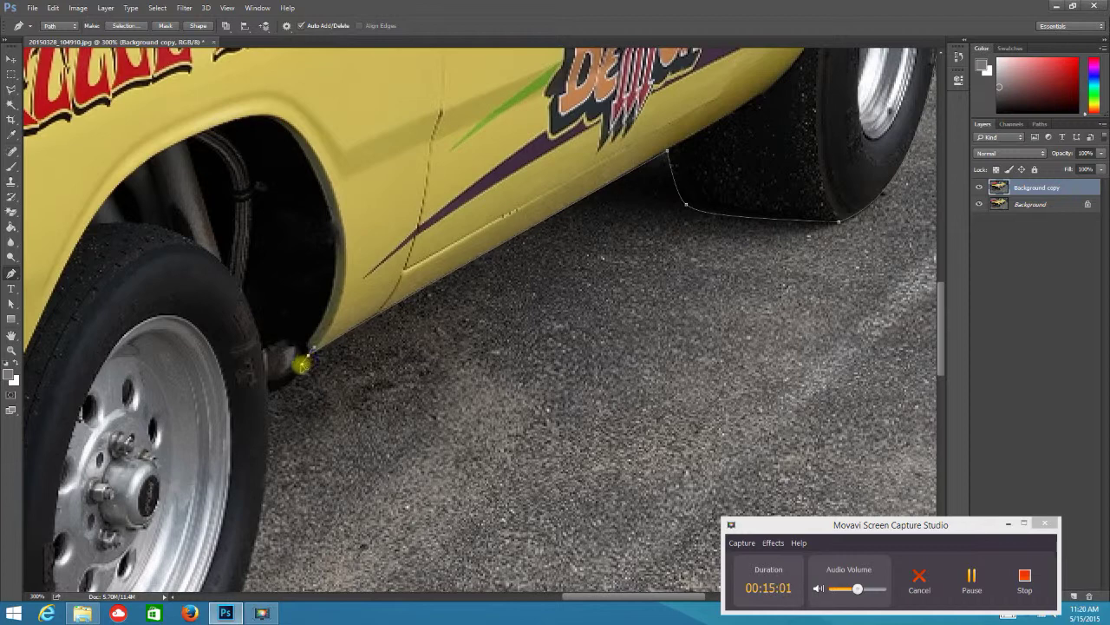
click(299, 365)
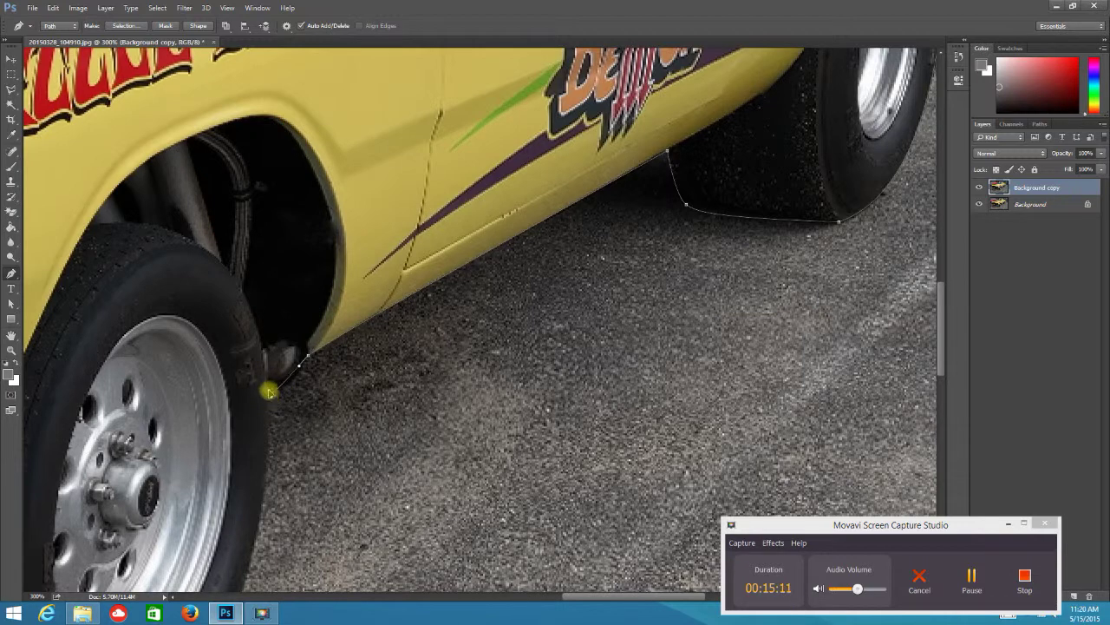
drag(270, 393, 248, 398)
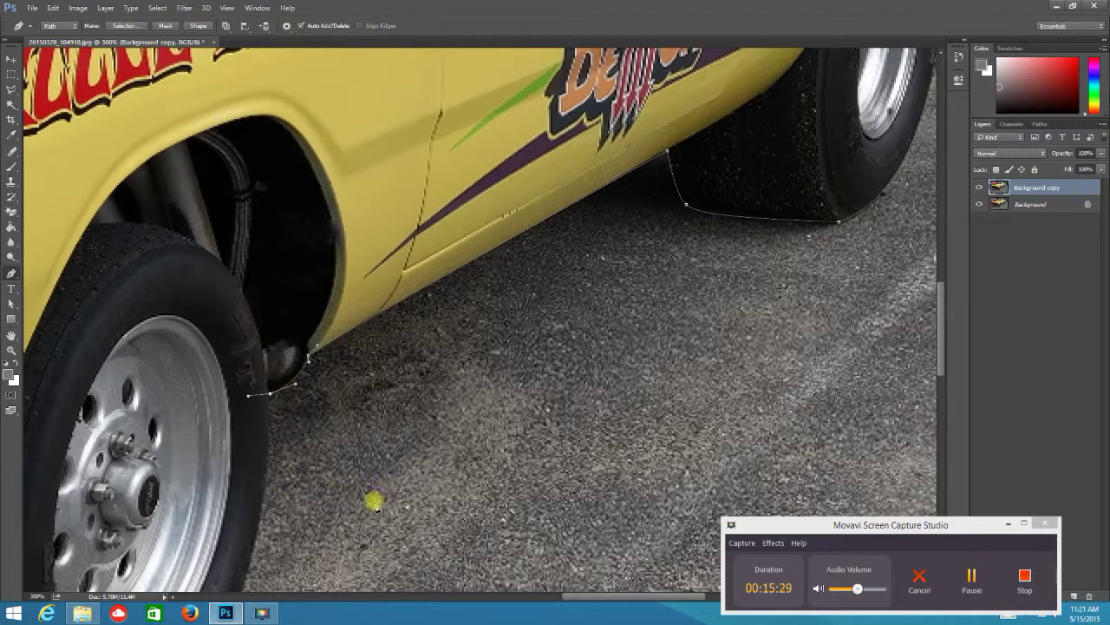
drag(374, 501, 439, 318)
Step: Add points along the front tyre's outer edge and a curved anchor at its bottom
drag(429, 422, 469, 367)
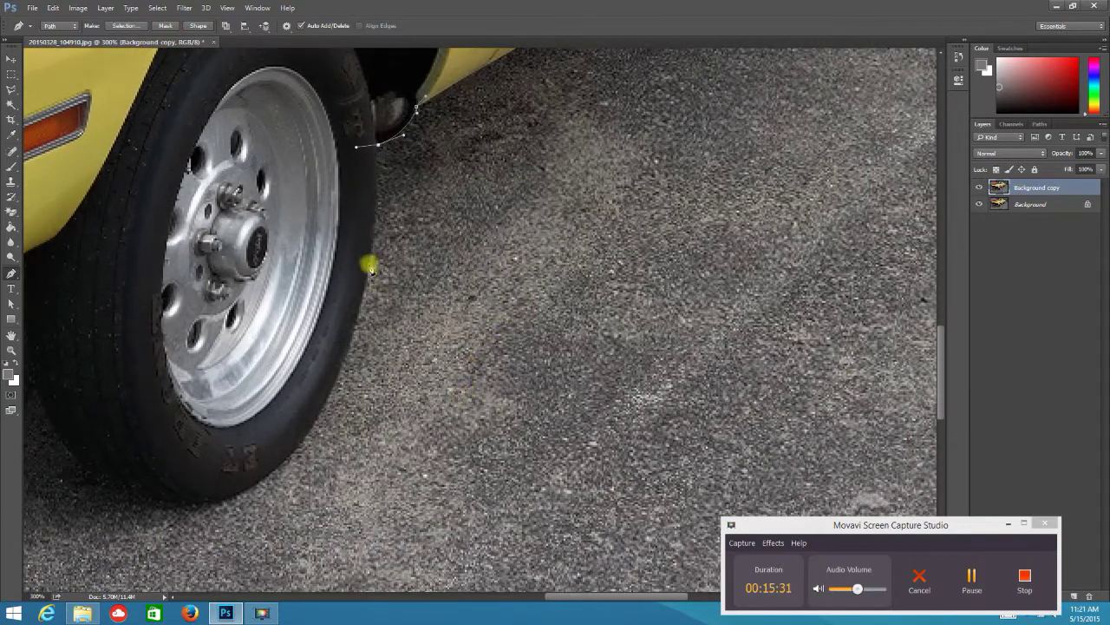
drag(354, 476, 488, 439)
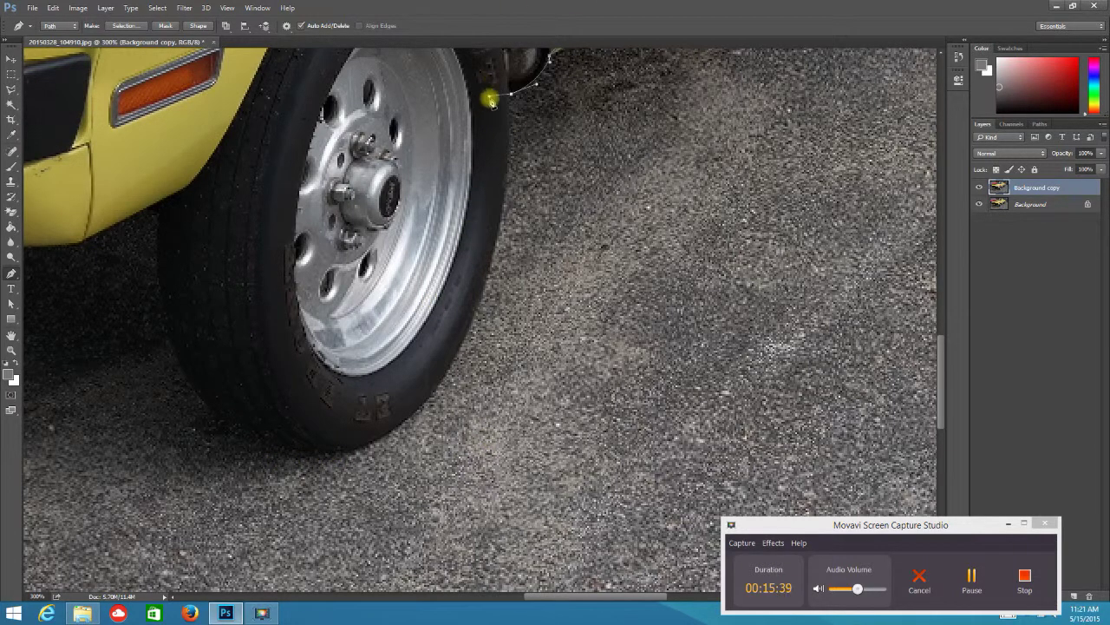
click(513, 139)
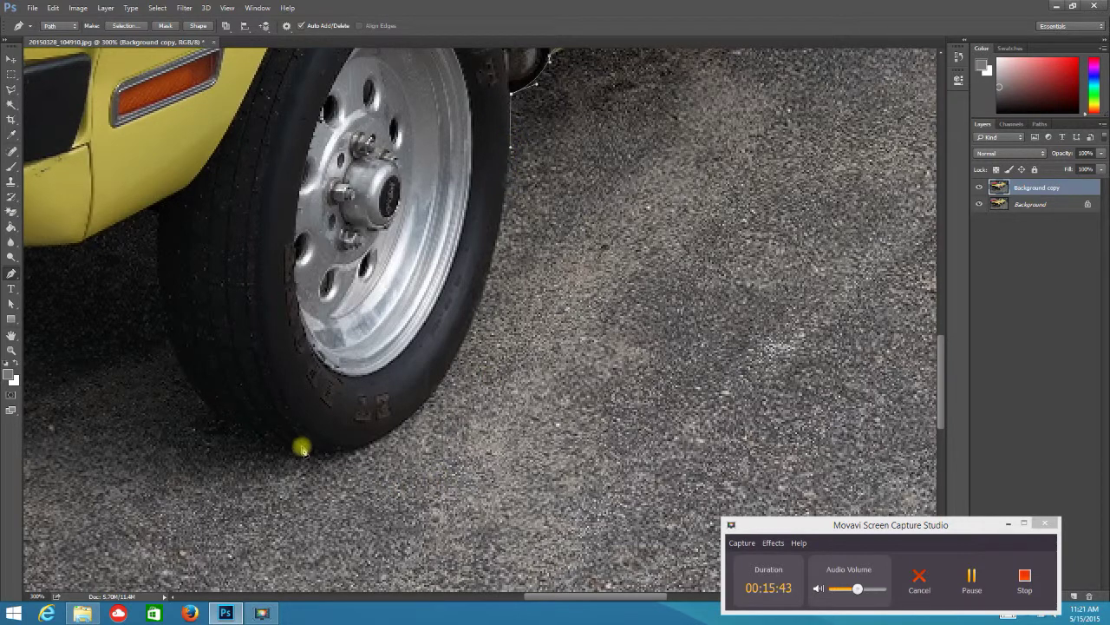
drag(317, 453, 141, 451)
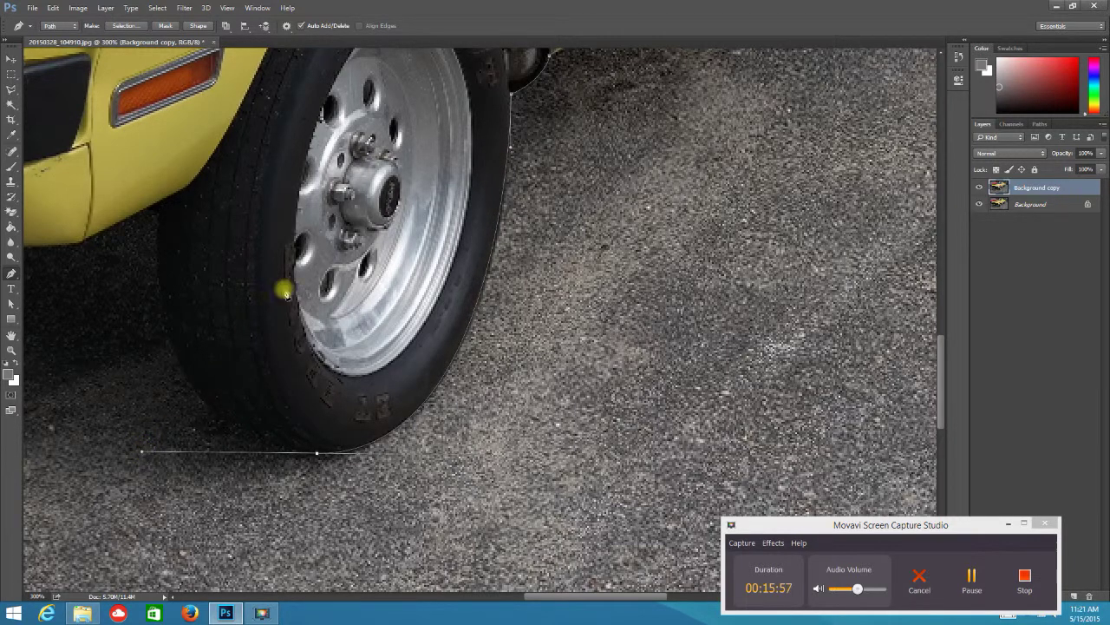
click(512, 153)
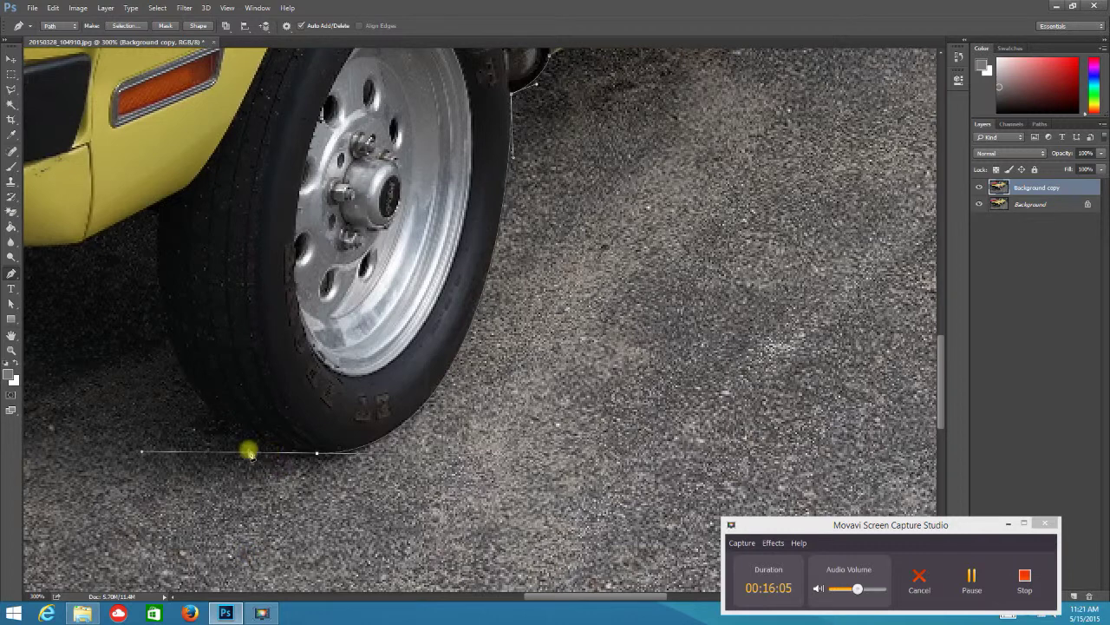
Step: Reshape the bottom segment to follow the tyre, then add a curved anchor on the bumper's lower edge
drag(213, 513, 491, 503)
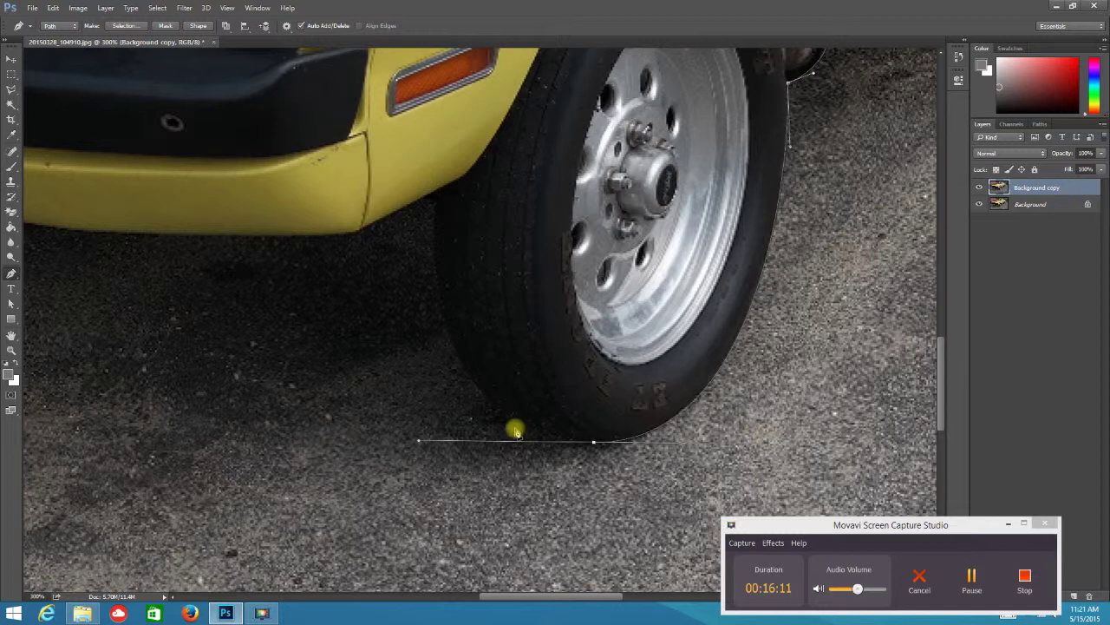
click(517, 436)
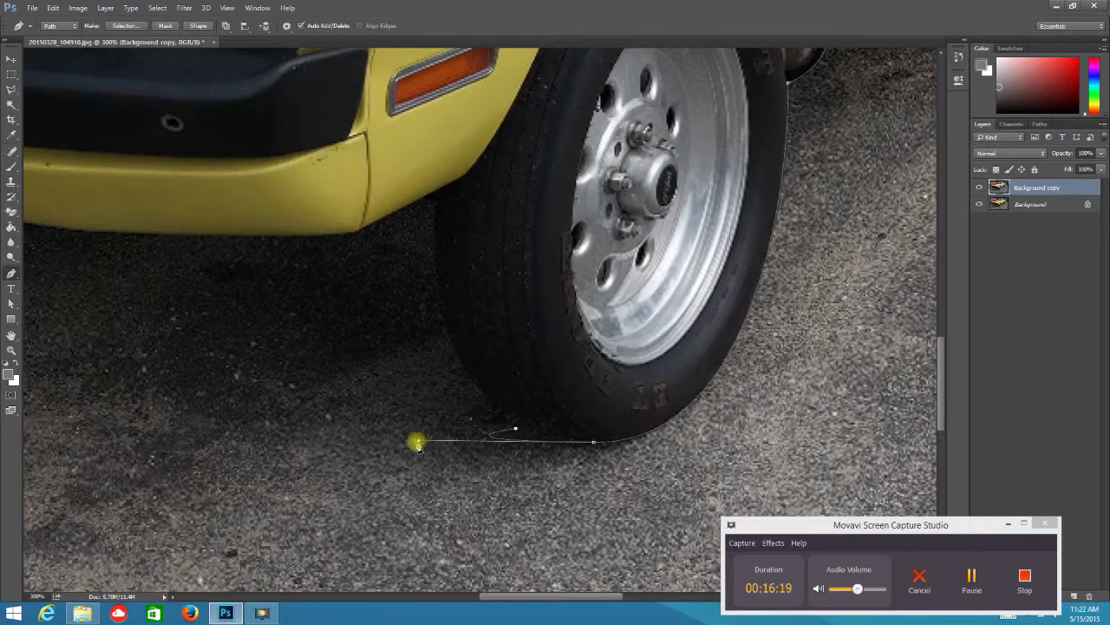
drag(426, 441, 571, 442)
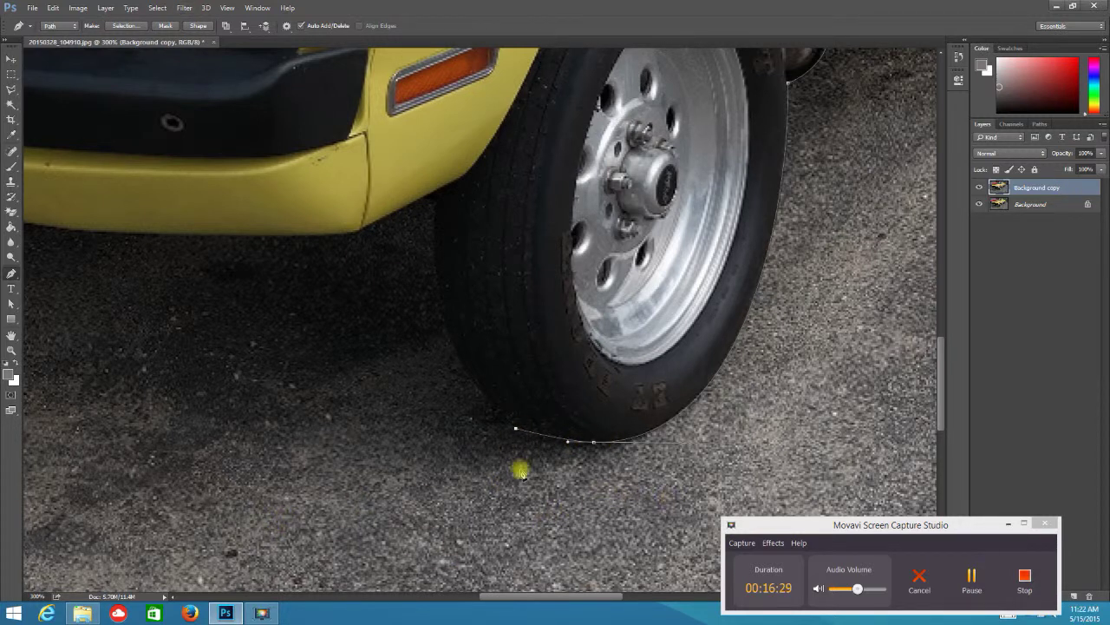
click(517, 431)
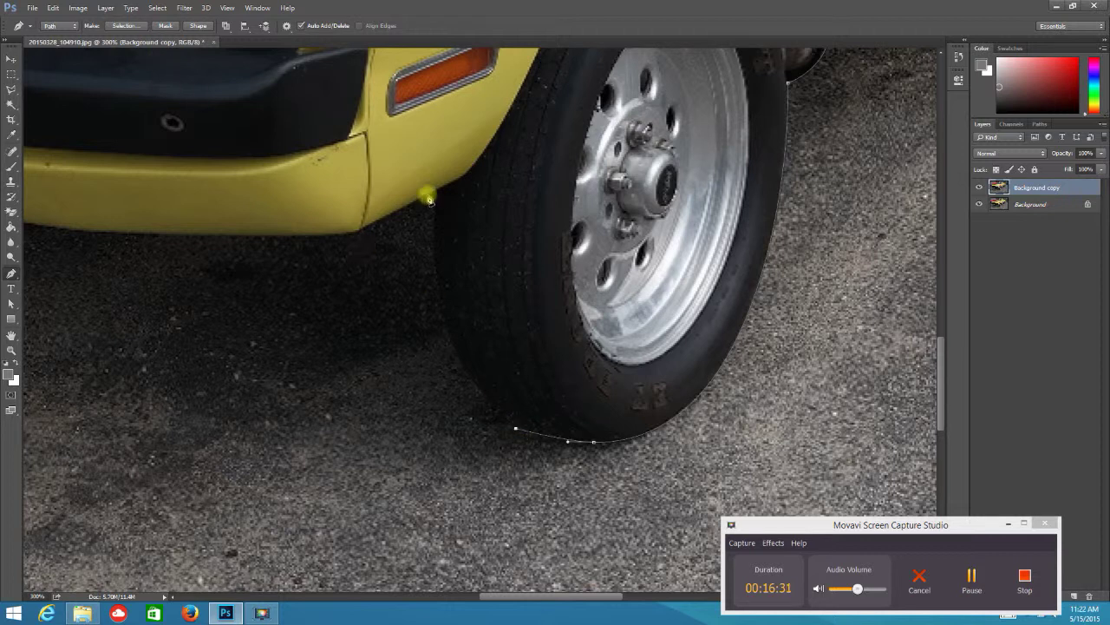
drag(438, 191, 457, 99)
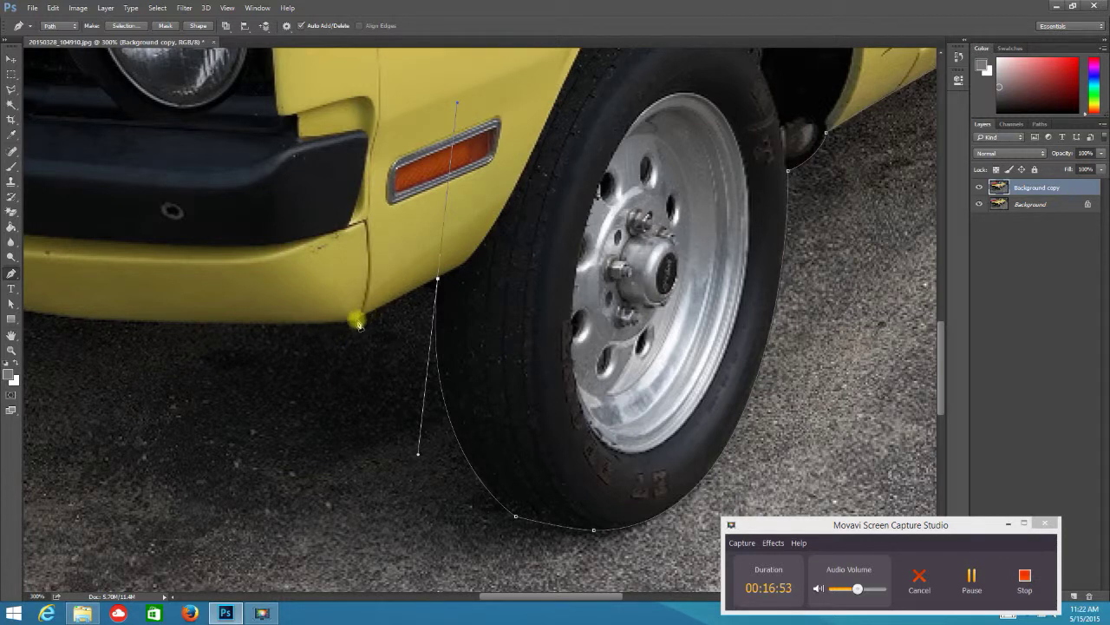
Step: Redo the bumper-corner anchor as a straight corner point and add an anchor along the bumper's lower edge
click(357, 319)
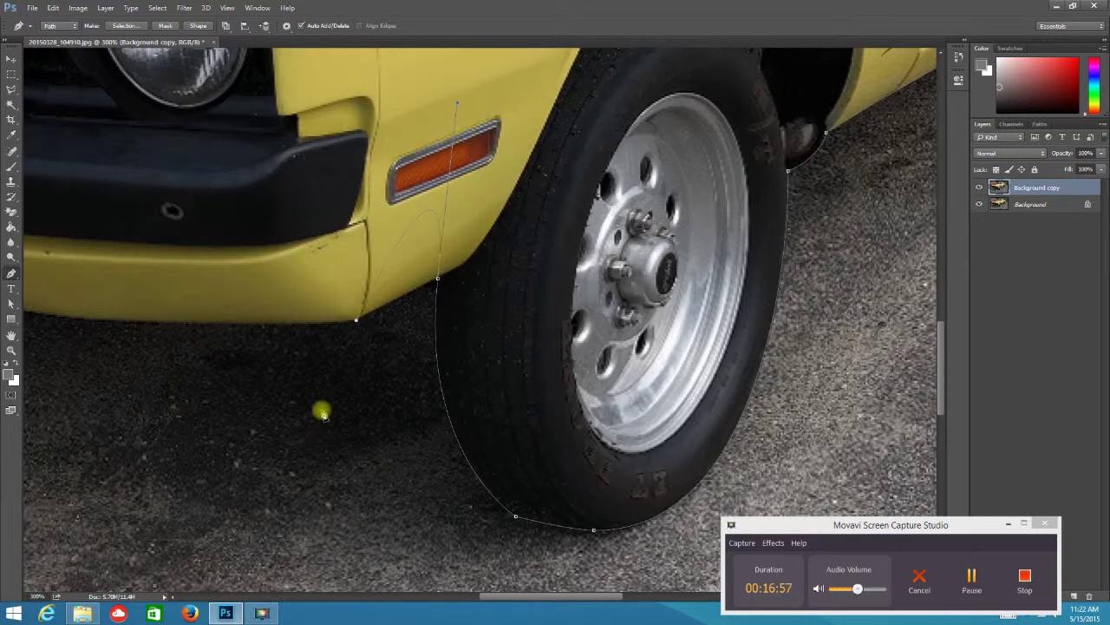
key(ctrl+z)
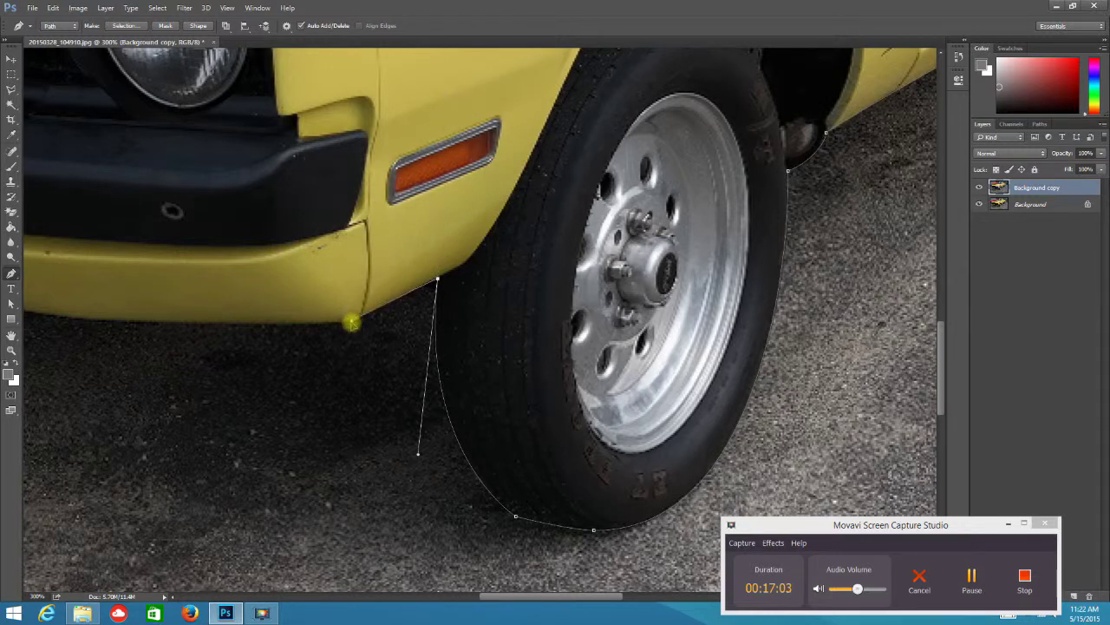
click(356, 319)
click(361, 320)
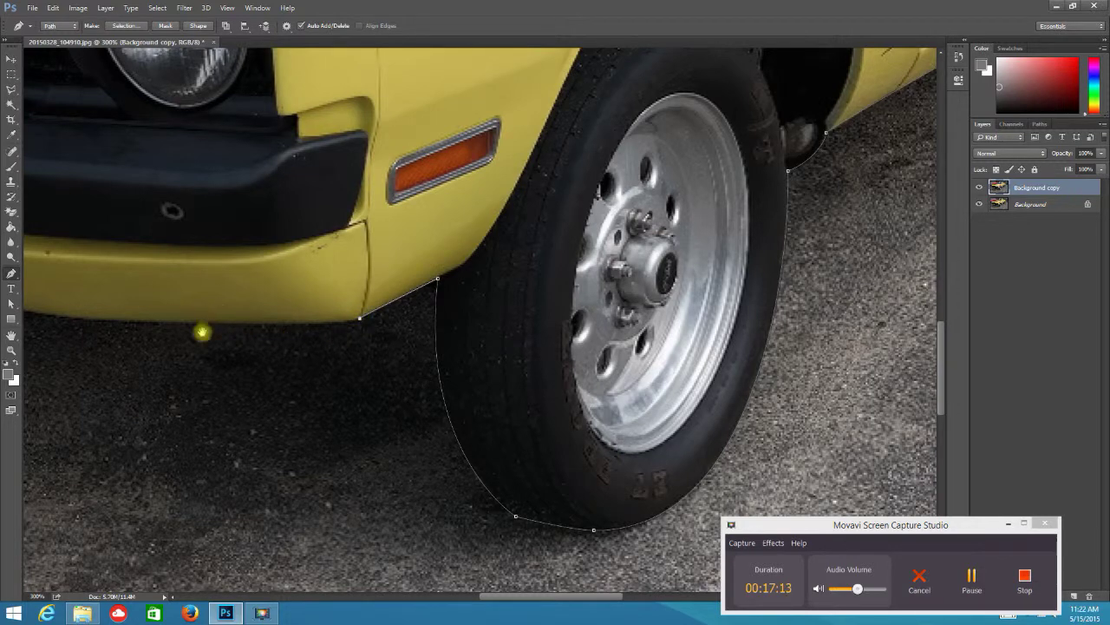
drag(201, 330, 538, 215)
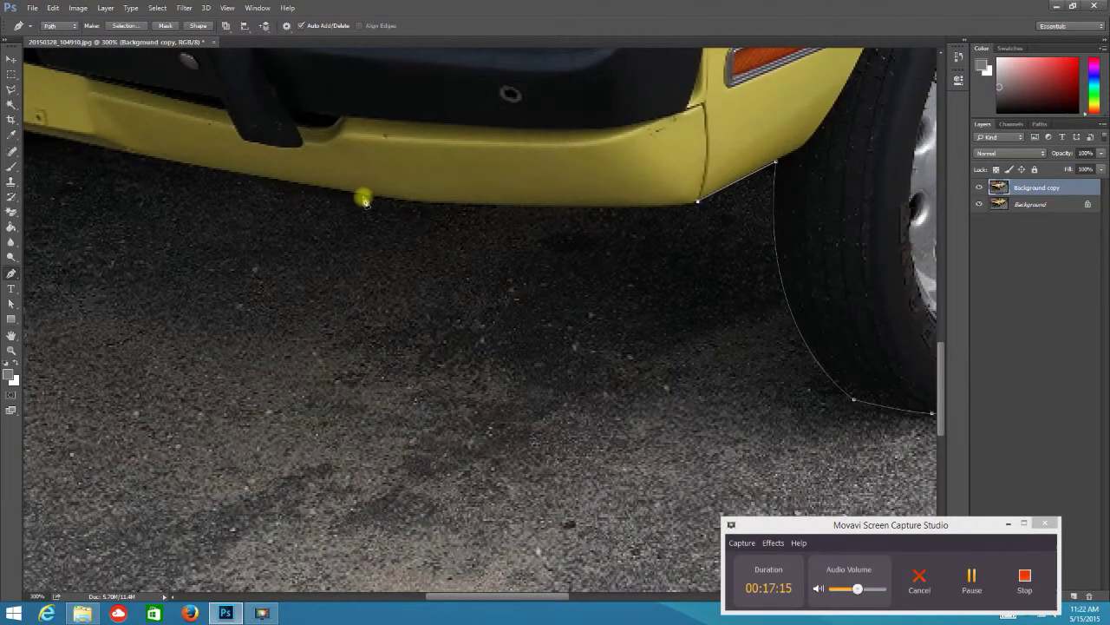
drag(362, 195, 246, 175)
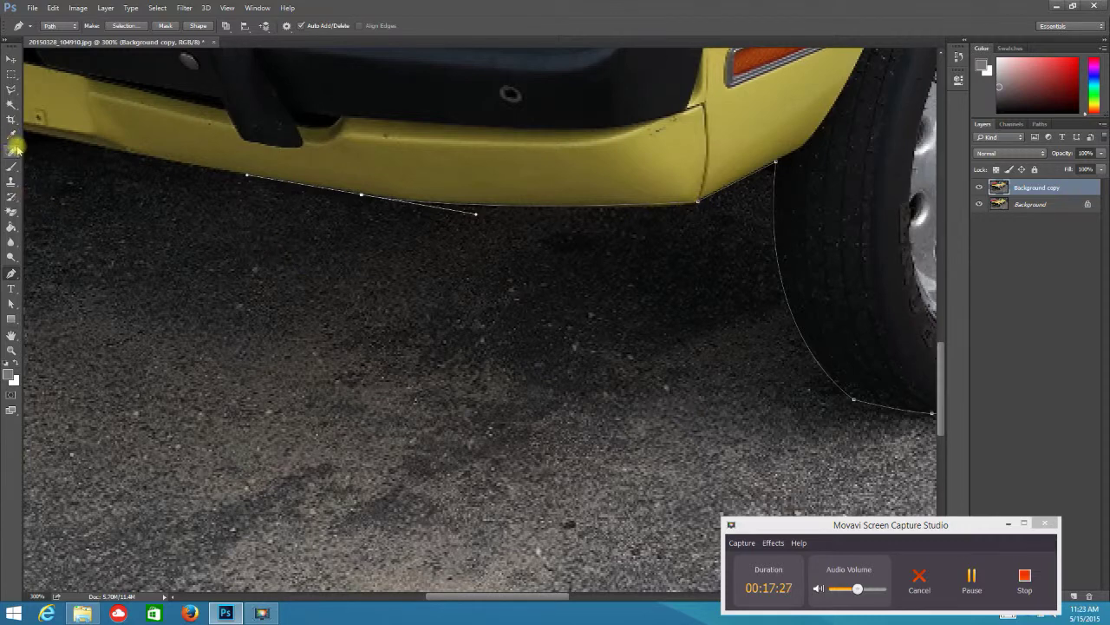
drag(150, 315, 613, 436)
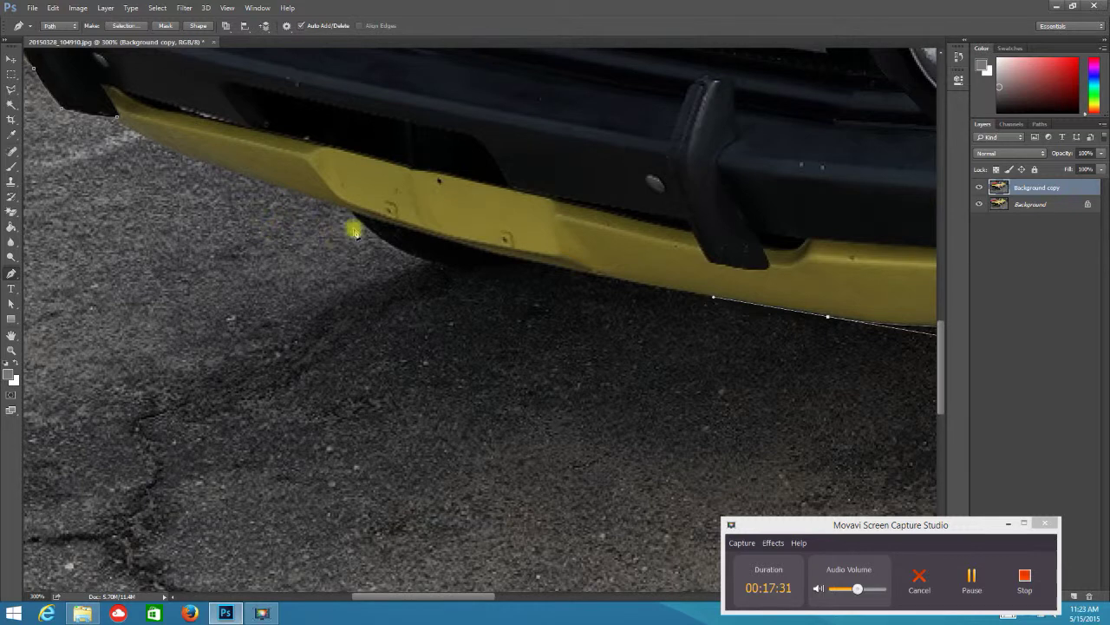
Step: Add anchors along the bumper's lower edge and dip, then close the path with a smooth start anchor
click(544, 267)
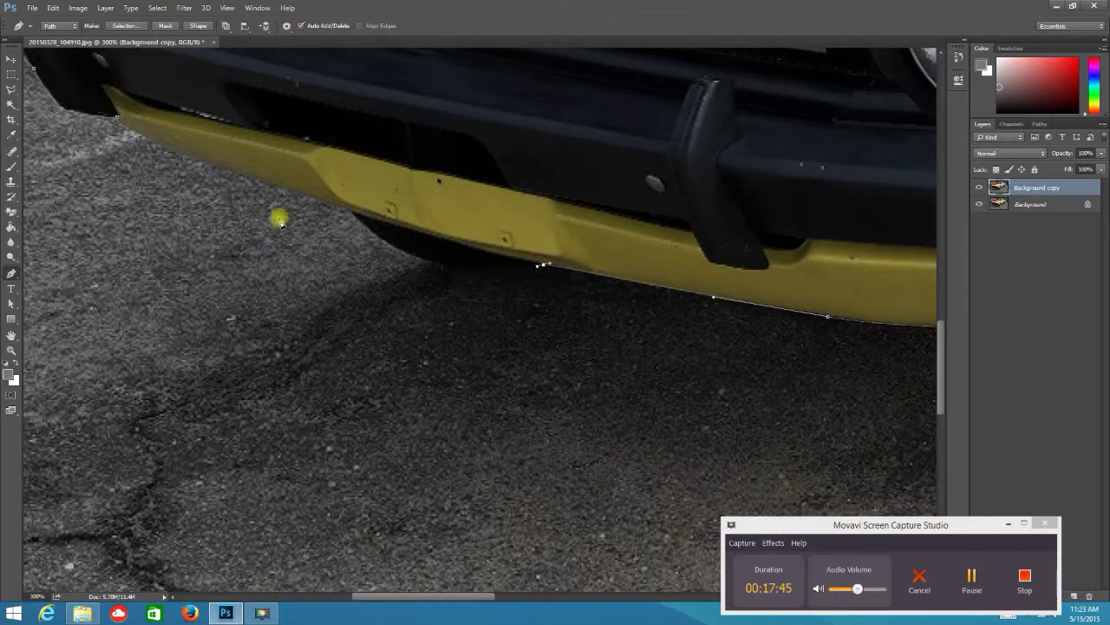
drag(351, 210, 285, 135)
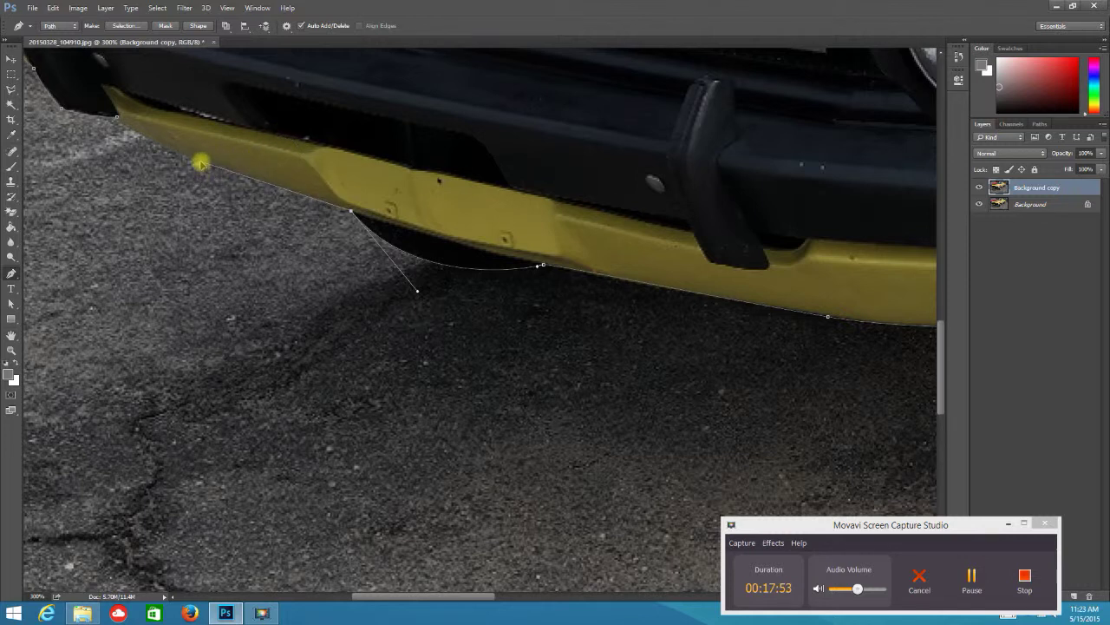
click(120, 122)
drag(120, 122, 80, 88)
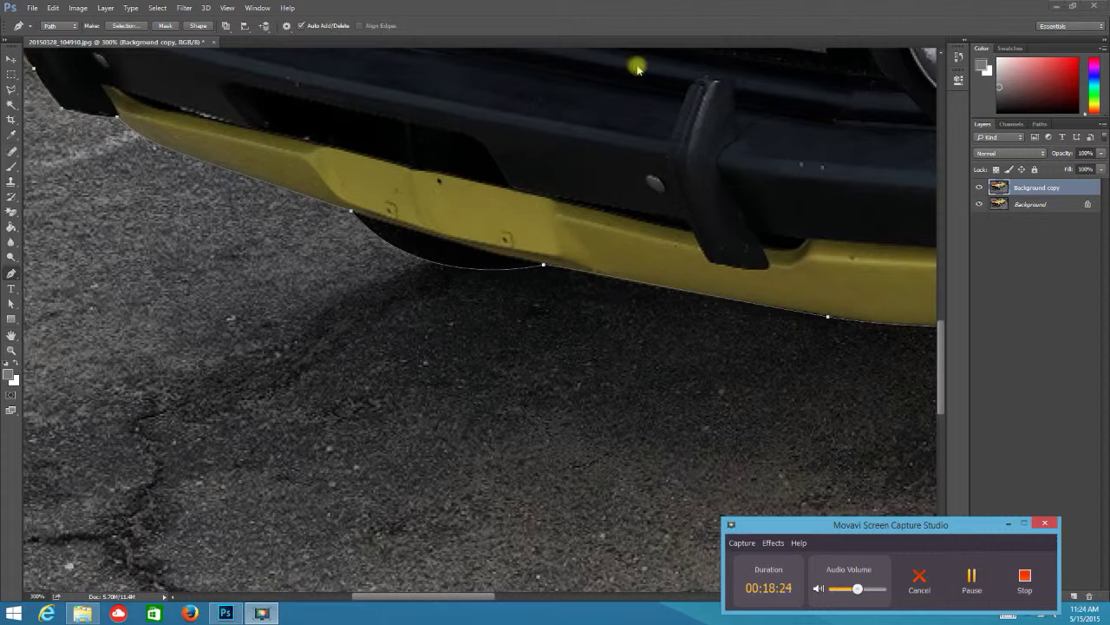
drag(599, 208, 503, 471)
scroll(503, 471, up, 6)
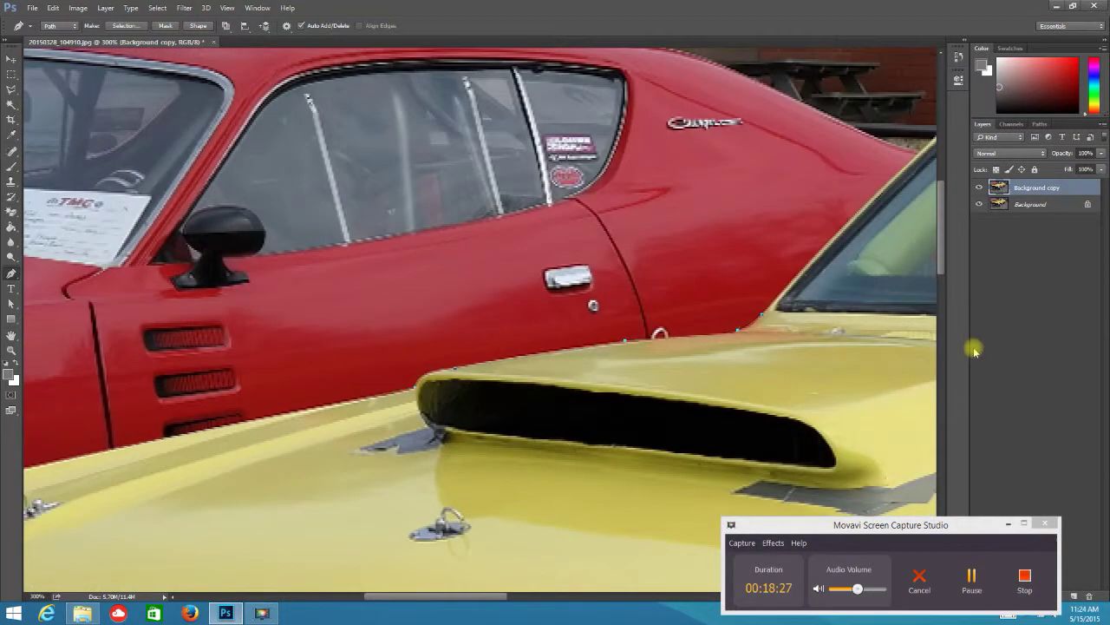
drag(925, 347, 377, 401)
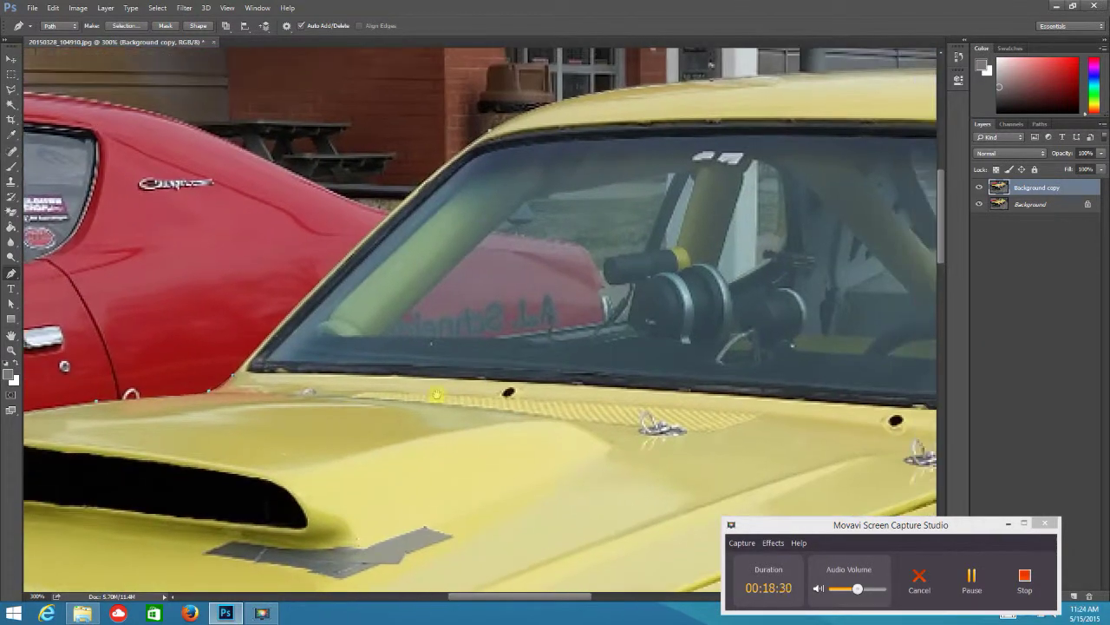